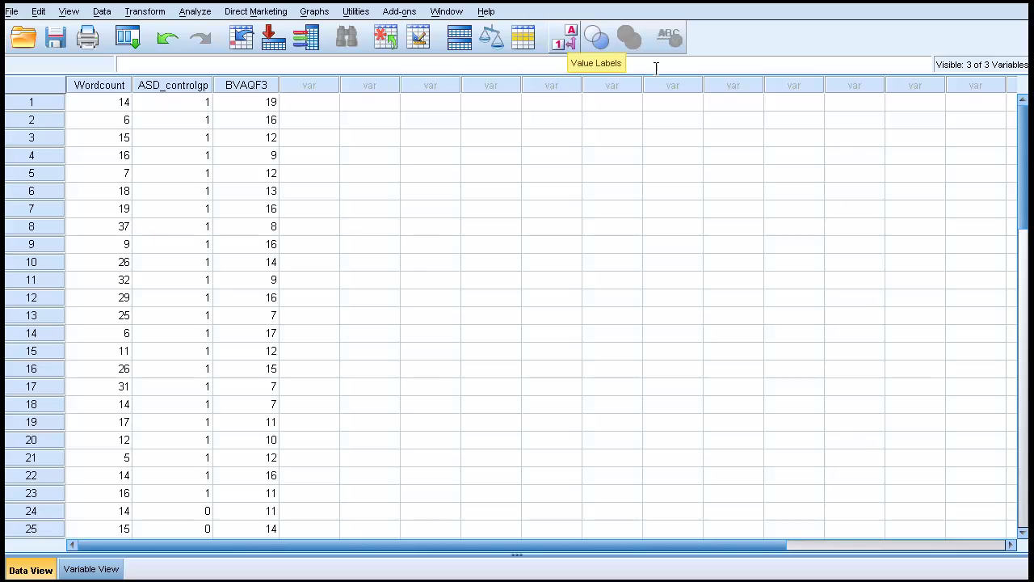
# Toggle Value Labels so ASD_controlgp reads 'ASD group' and 'control group' instead of 1 and 0.
pyautogui.click(565, 42)
pyautogui.click(565, 42)
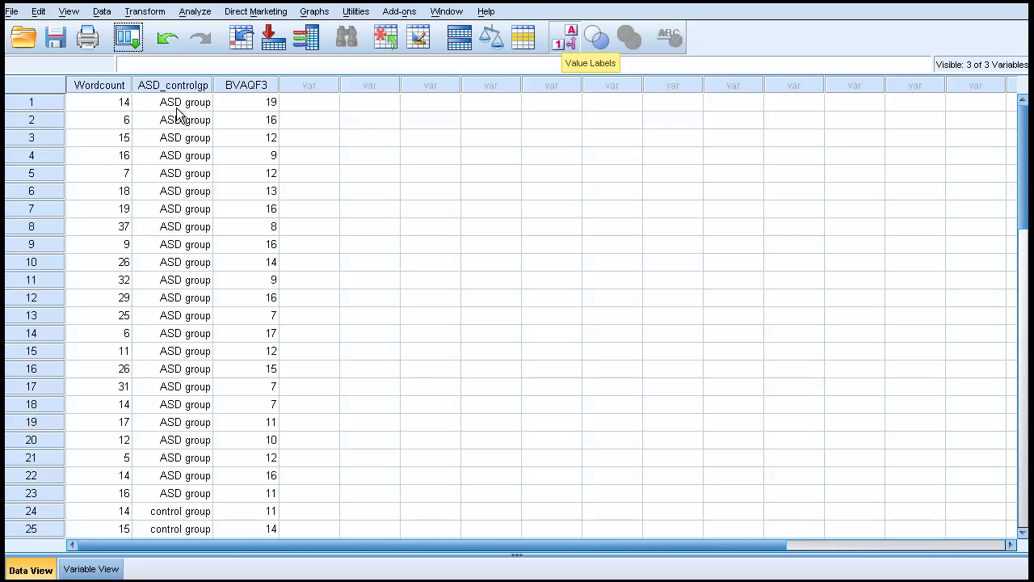
pyautogui.moveTo(177, 84)
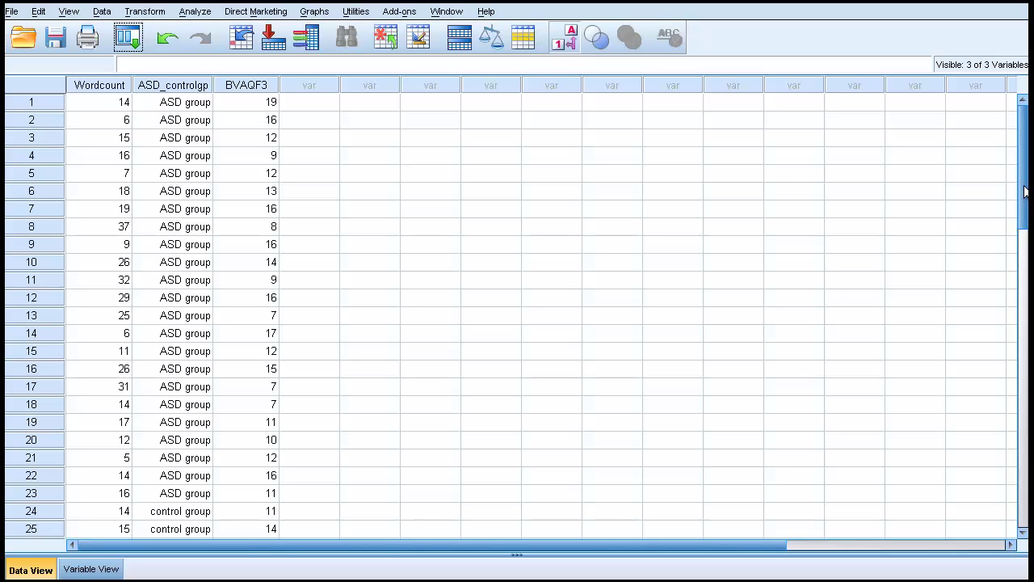
pyautogui.moveTo(1024, 190); pyautogui.dragTo(1026, 165)
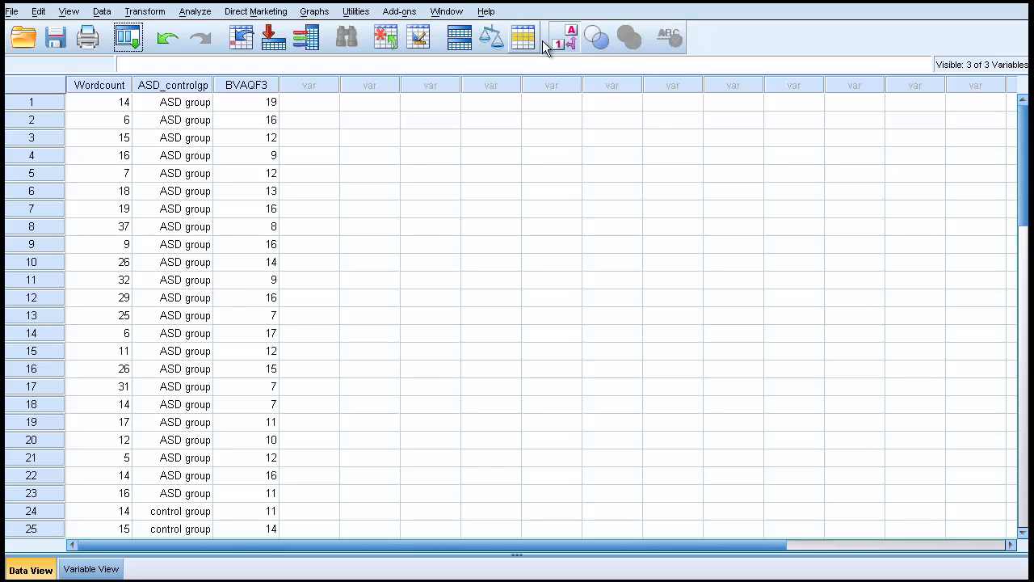
pyautogui.click(570, 43)
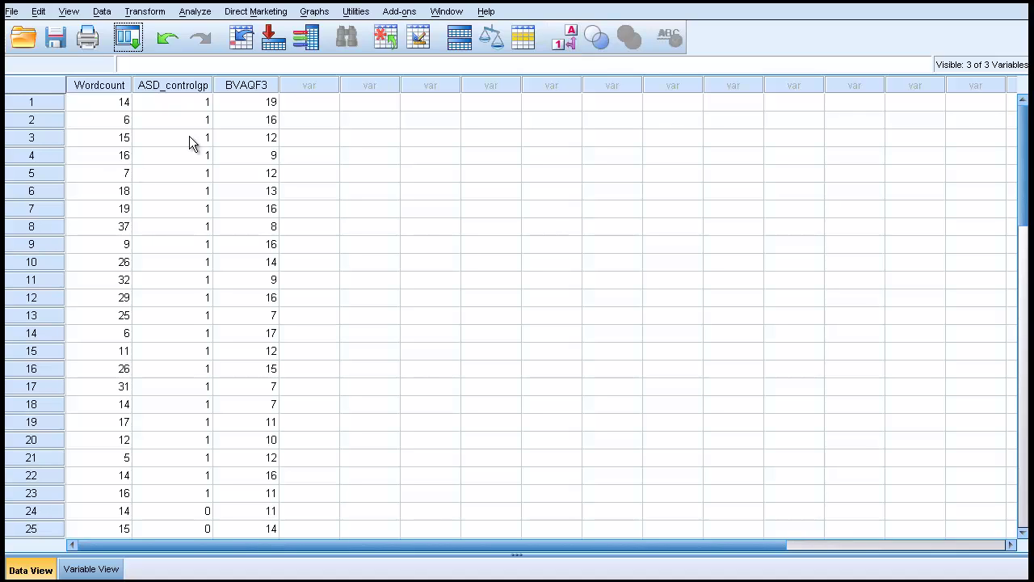
pyautogui.click(570, 41)
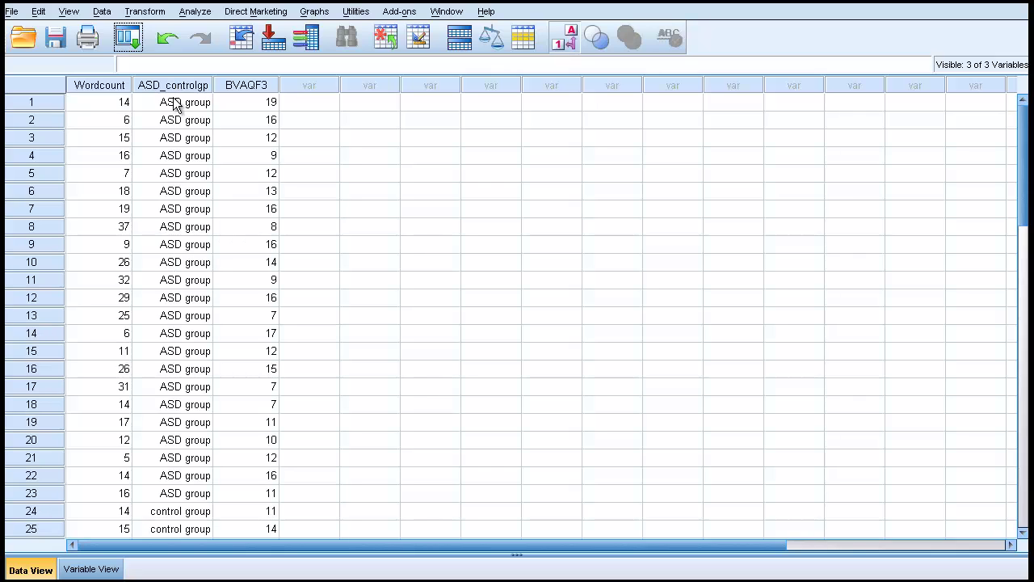
# In Variable View, open ASD_controlgp's Value Labels showing 0 = control group and 1 = ASD group.
pyautogui.click(103, 570)
pyautogui.click(593, 103)
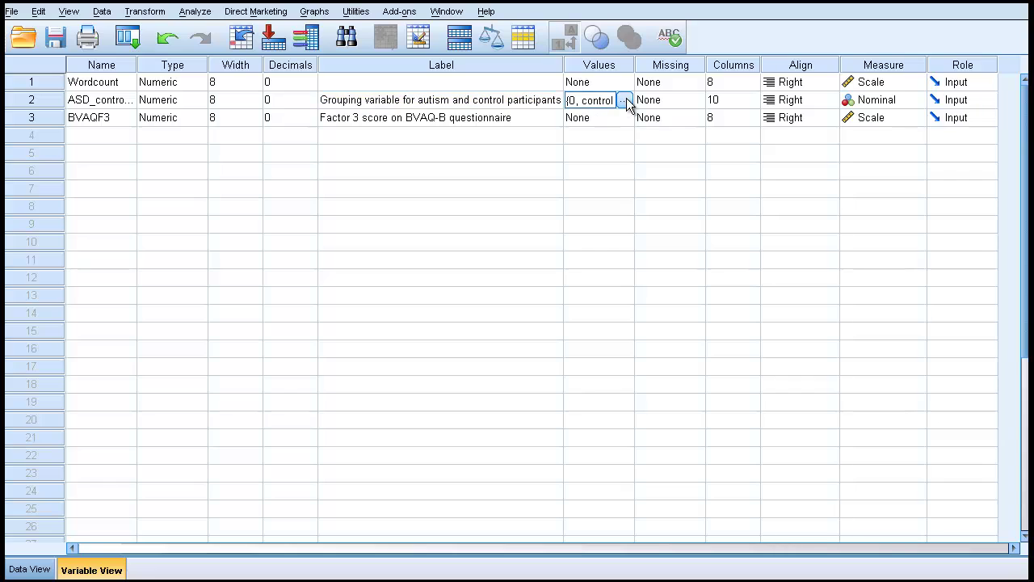
pyautogui.click(624, 101)
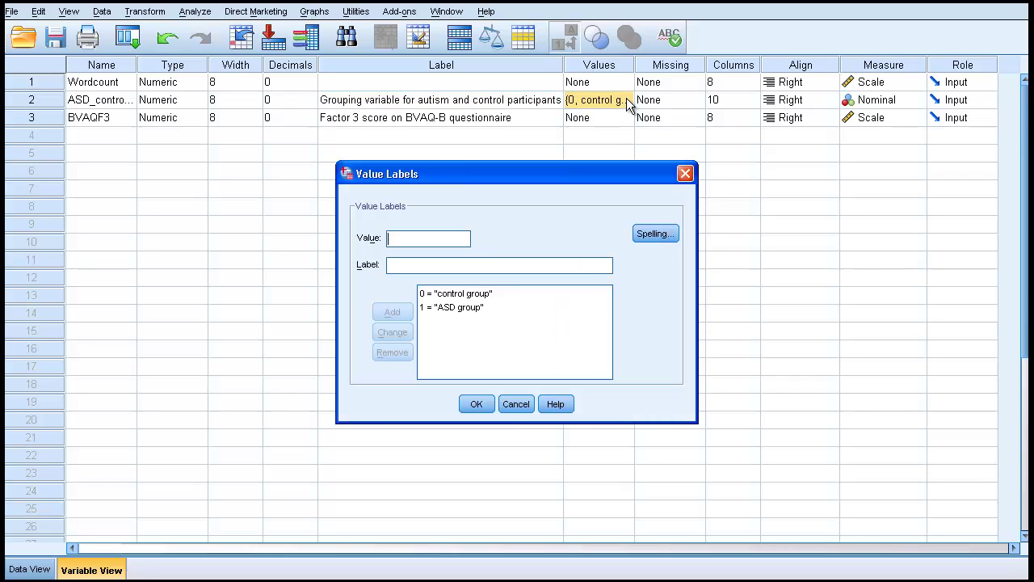
pyautogui.click(424, 298)
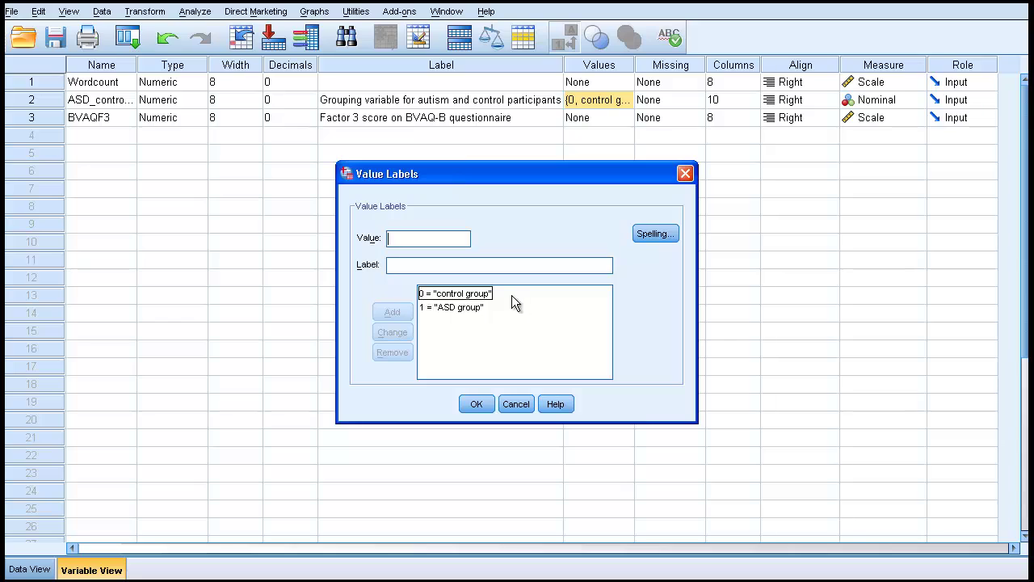
pyautogui.click(427, 312)
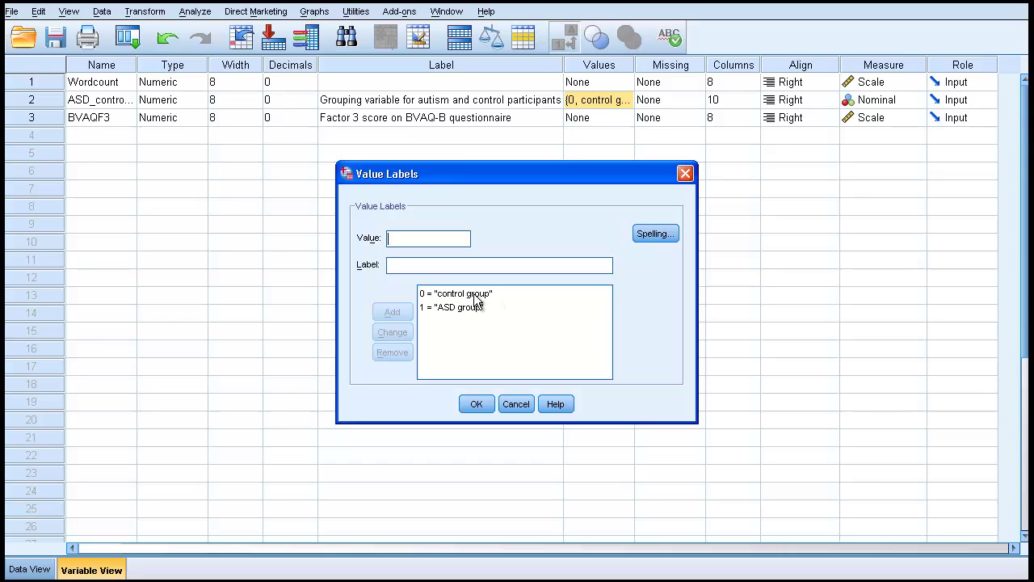
# Close Value Labels unchanged and view ASD_controlgp's label 'Grouping variable for autism and control participants'.
pyautogui.click(422, 299)
pyautogui.click(431, 315)
pyautogui.click(476, 405)
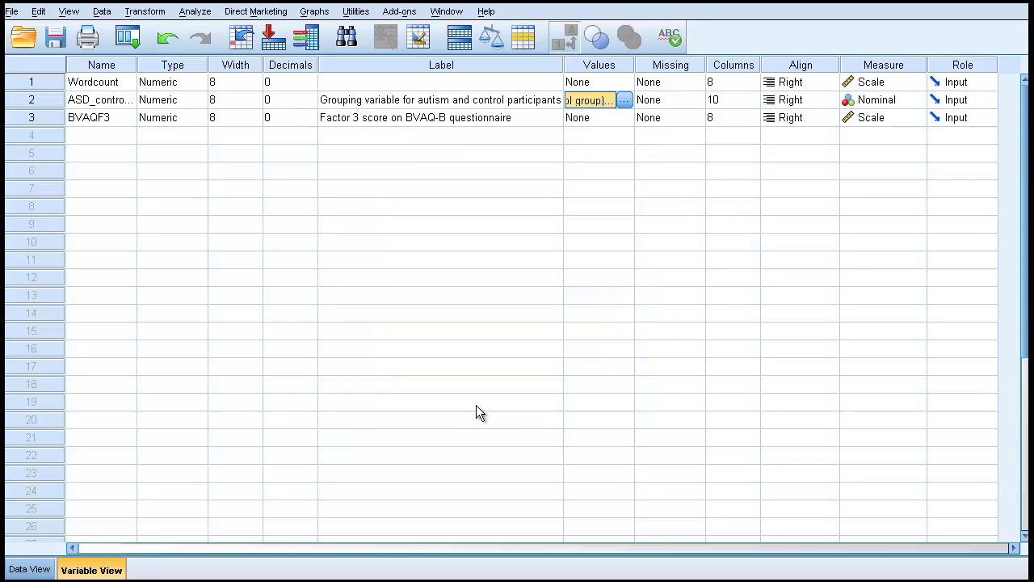
pyautogui.click(449, 108)
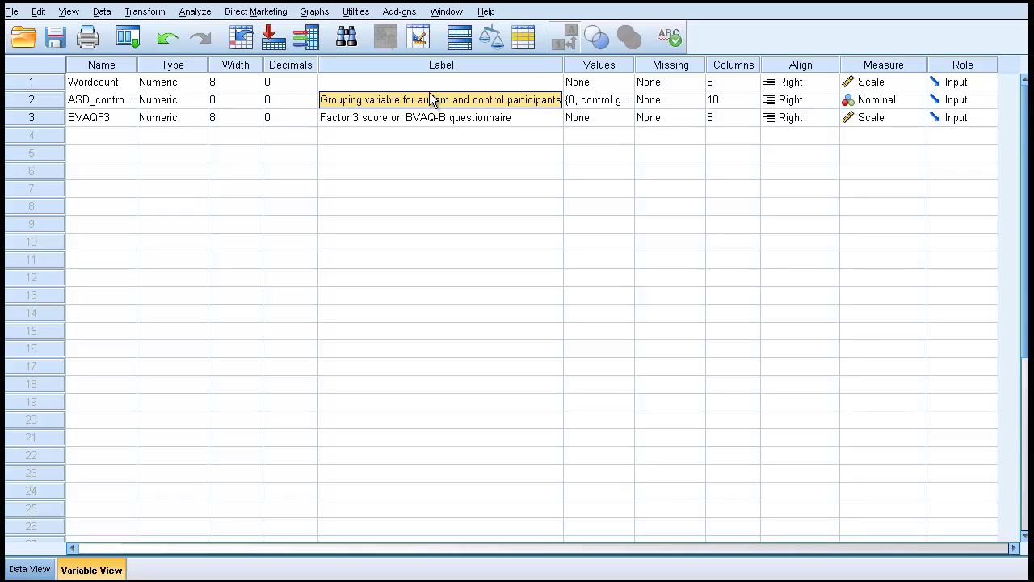
# Review the Name and Label cells of ASD_controlgp and BVAQF3 in Variable View.
pyautogui.click(104, 106)
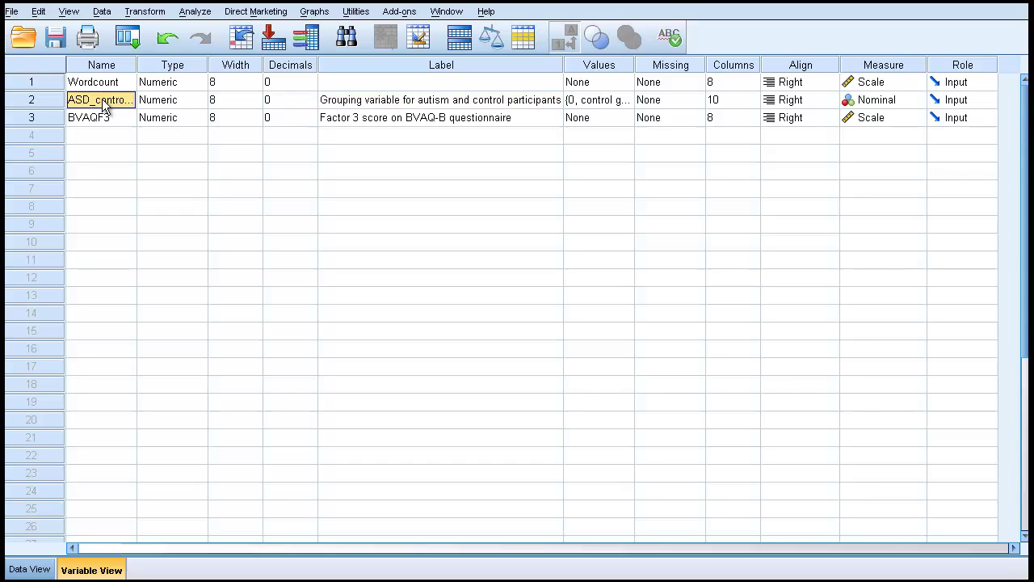
pyautogui.click(105, 117)
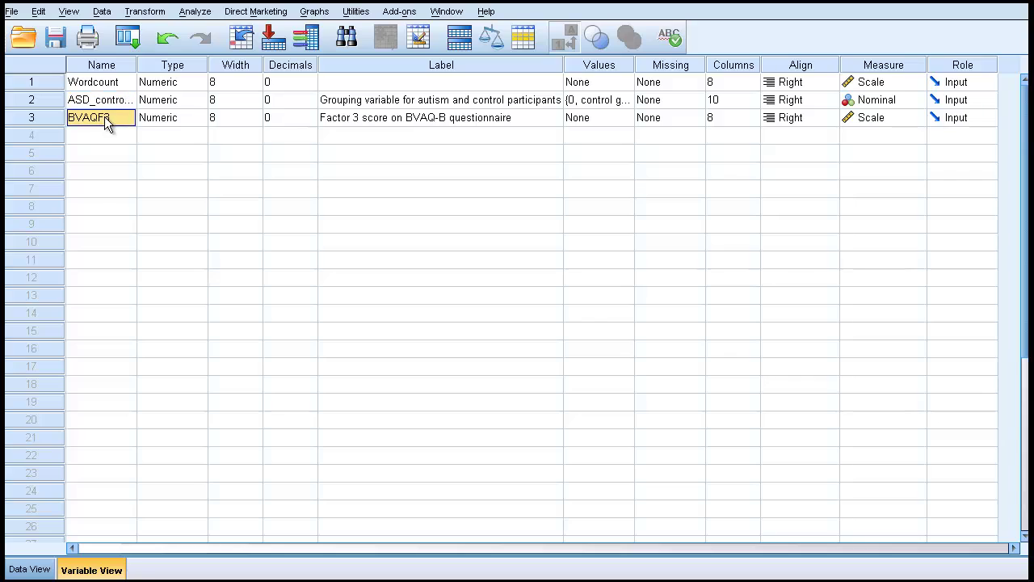
pyautogui.moveTo(105, 113); pyautogui.dragTo(109, 117)
pyautogui.click(456, 112)
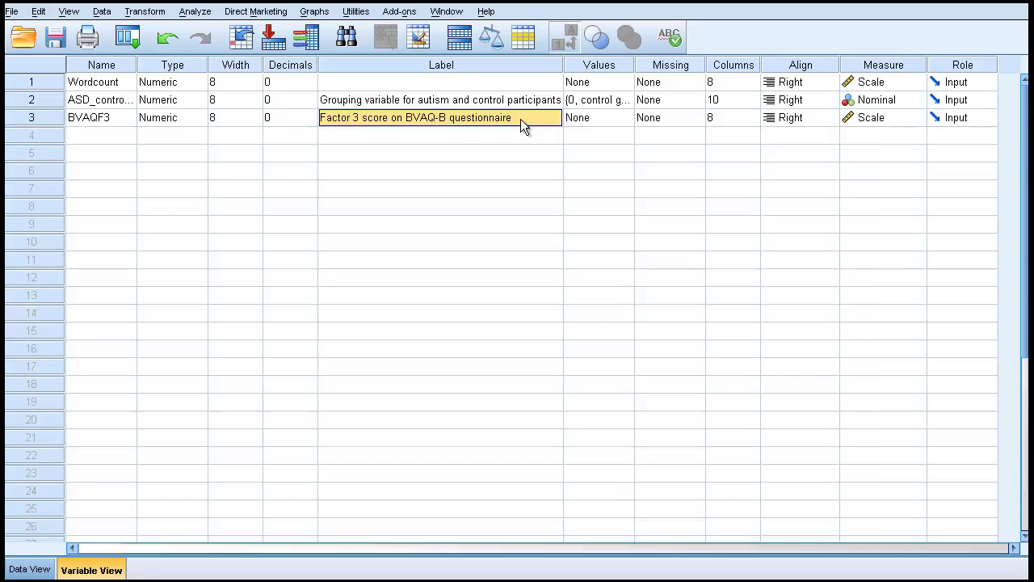
pyautogui.click(107, 117)
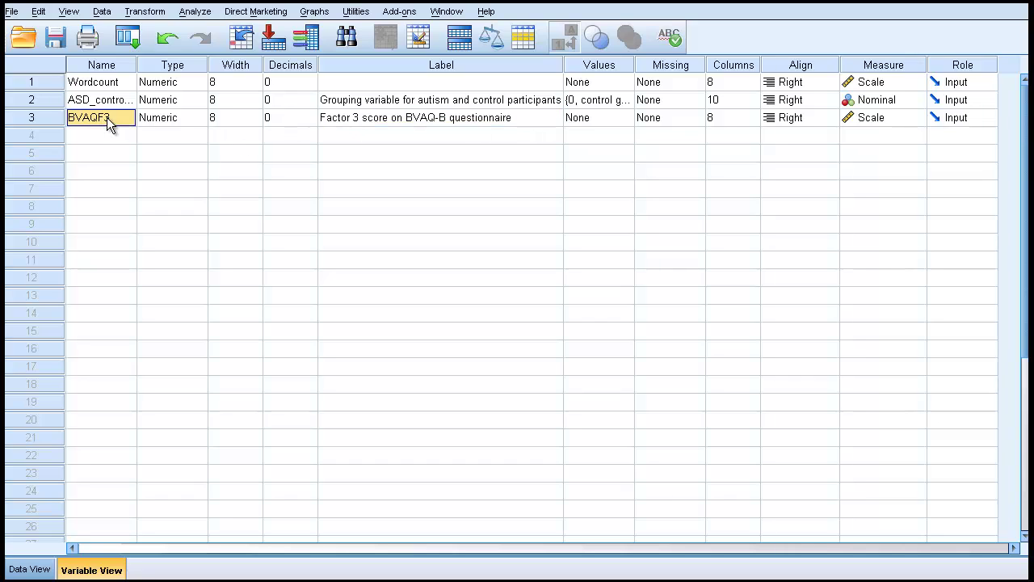
pyautogui.click(382, 117)
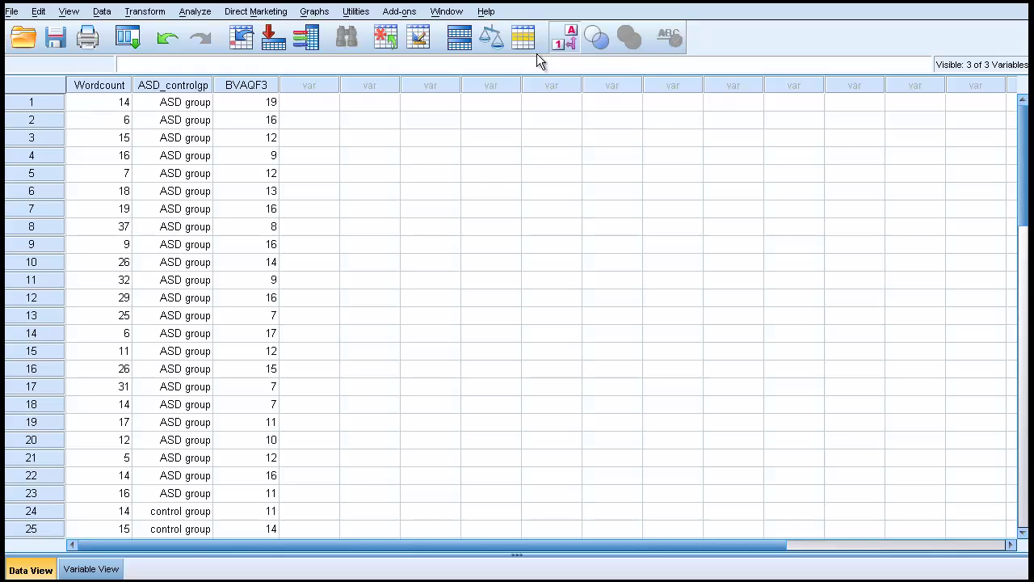
# Turn Value Labels off so ASD_controlgp displays the raw codes 1 and 0.
pyautogui.click(571, 39)
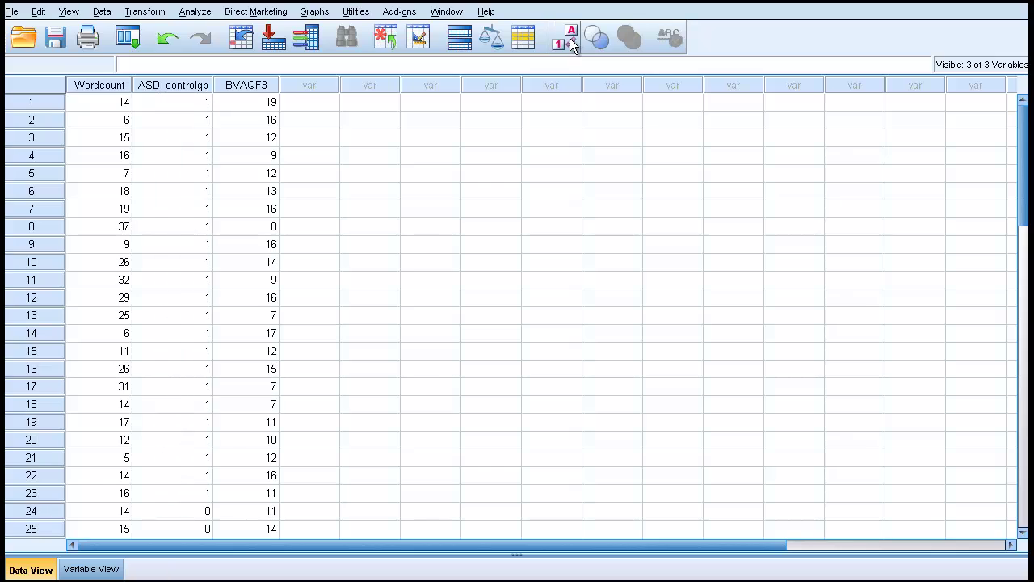
pyautogui.click(570, 40)
pyautogui.click(568, 40)
pyautogui.click(199, 15)
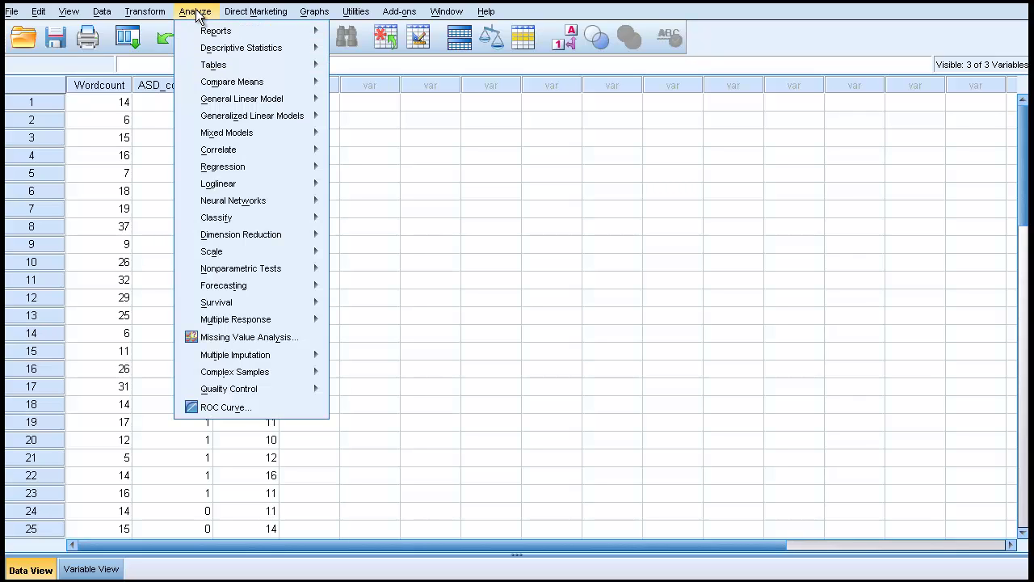
pyautogui.moveTo(217, 103)
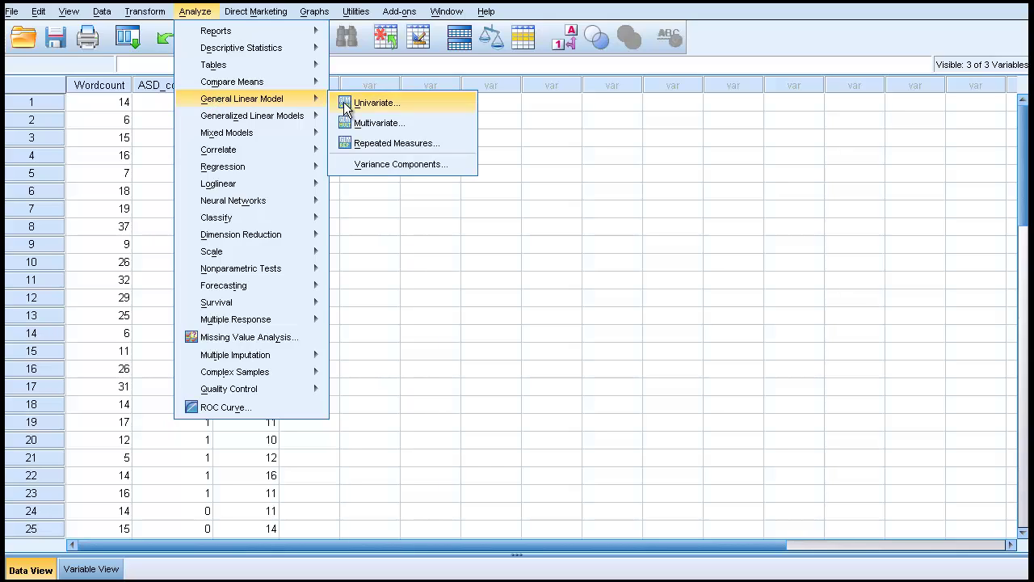
pyautogui.moveTo(225, 81)
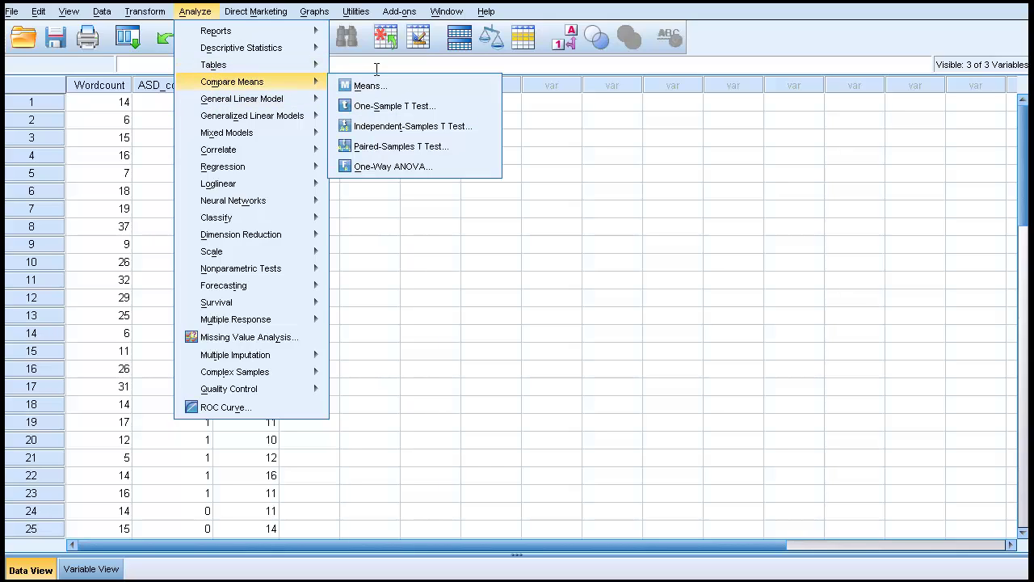
pyautogui.click(386, 129)
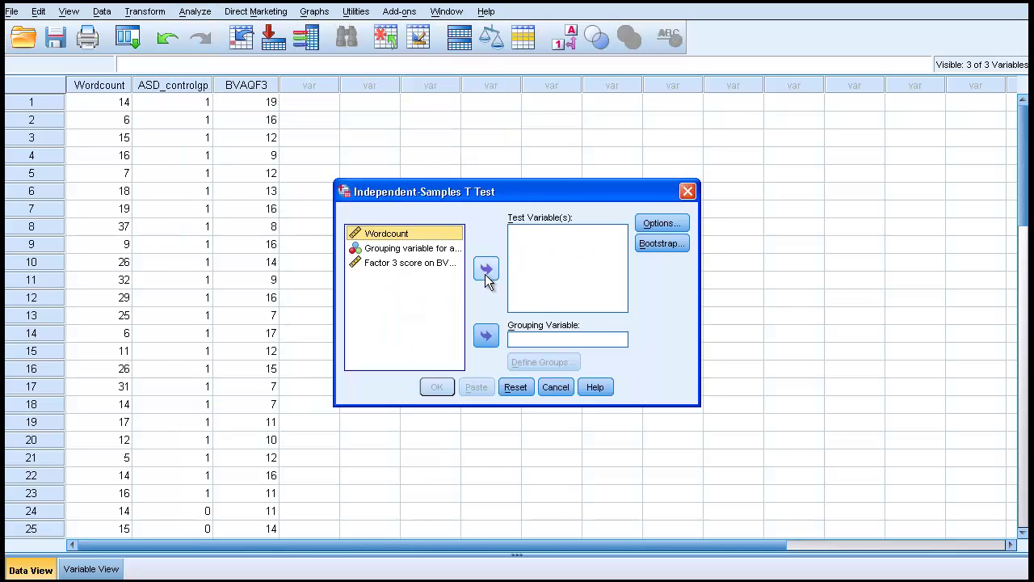
pyautogui.moveTo(452, 192); pyautogui.dragTo(410, 104)
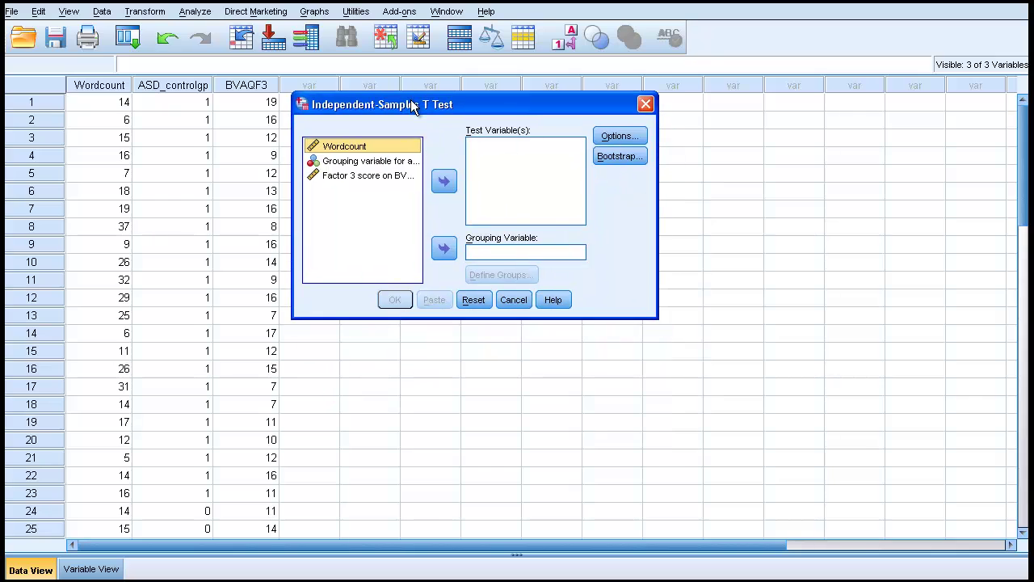
pyautogui.click(380, 162)
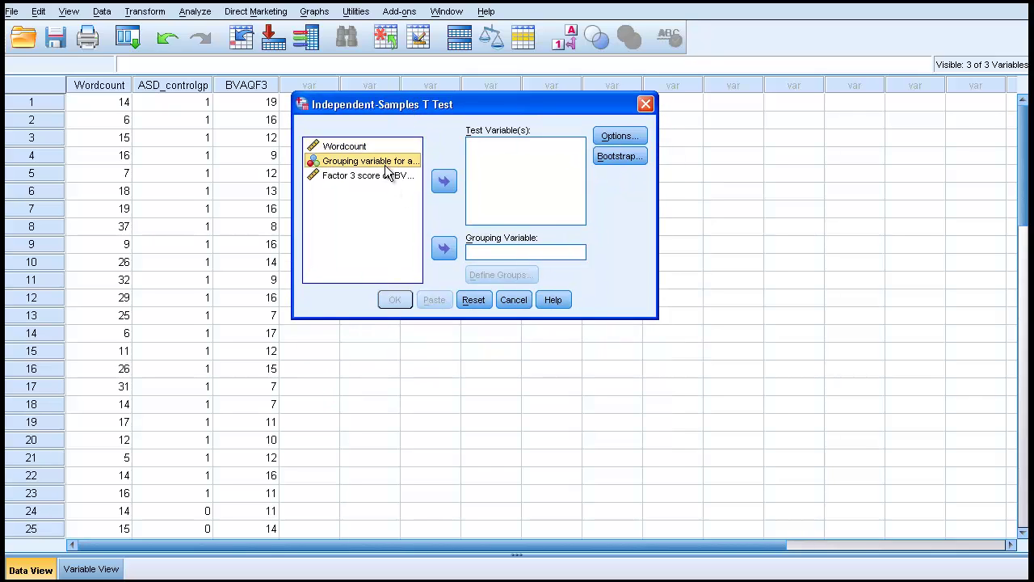
pyautogui.click(379, 177)
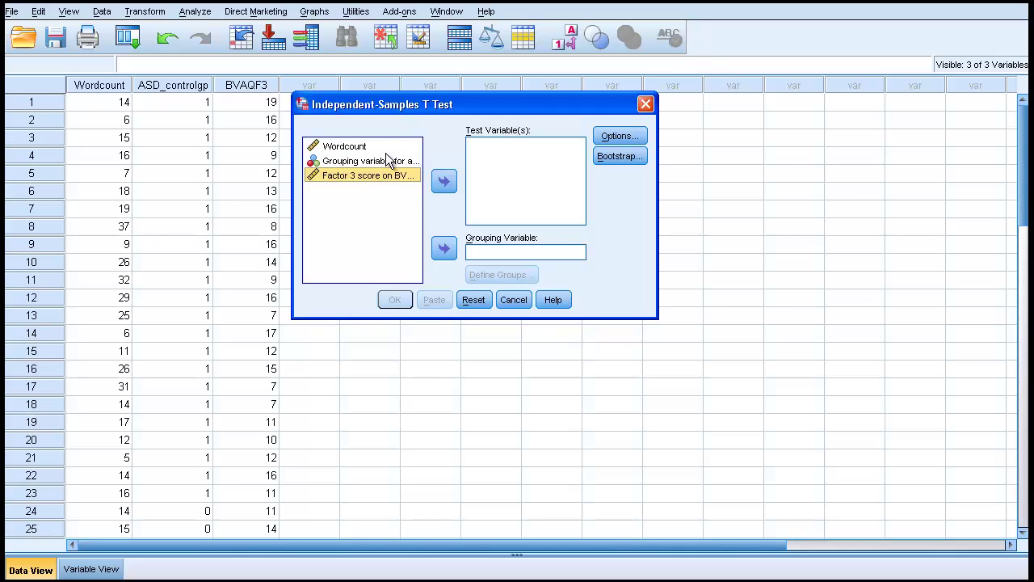
pyautogui.click(380, 160)
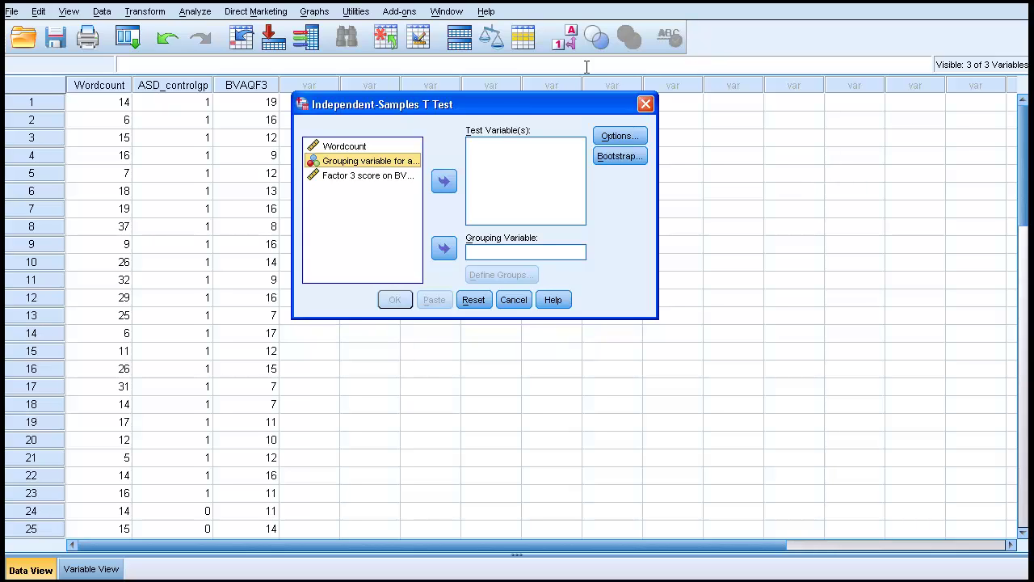
pyautogui.click(349, 175)
pyautogui.click(366, 164)
# Cancel the t test and set General options' variable lists to Display names, accepting the reset warning.
pyautogui.click(514, 300)
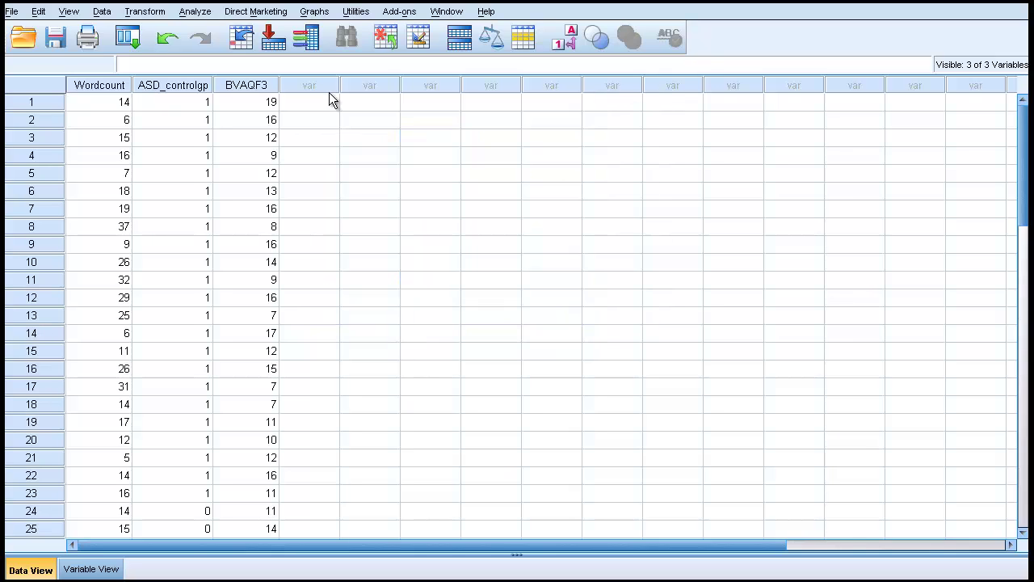
pyautogui.click(38, 13)
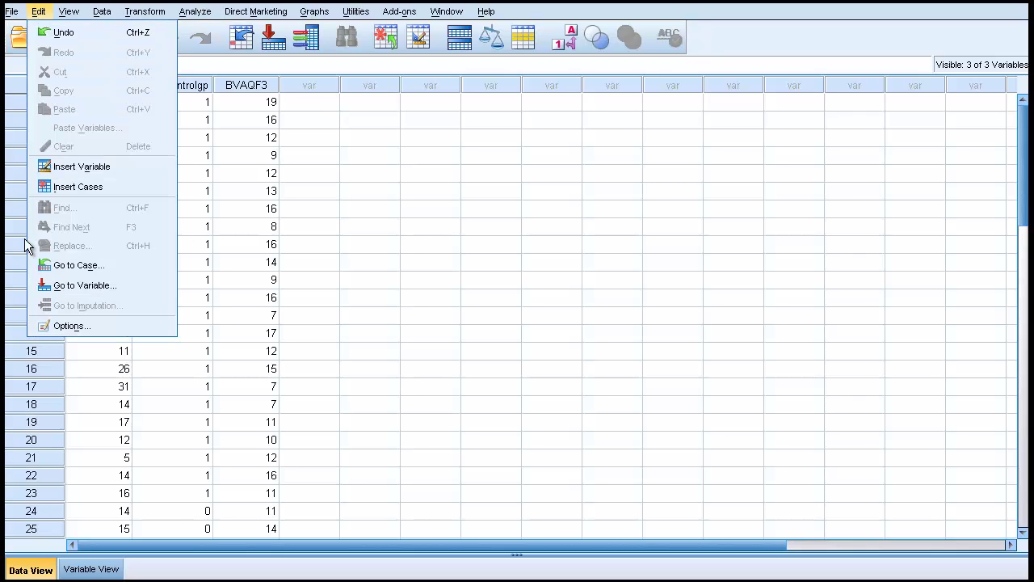
pyautogui.click(76, 324)
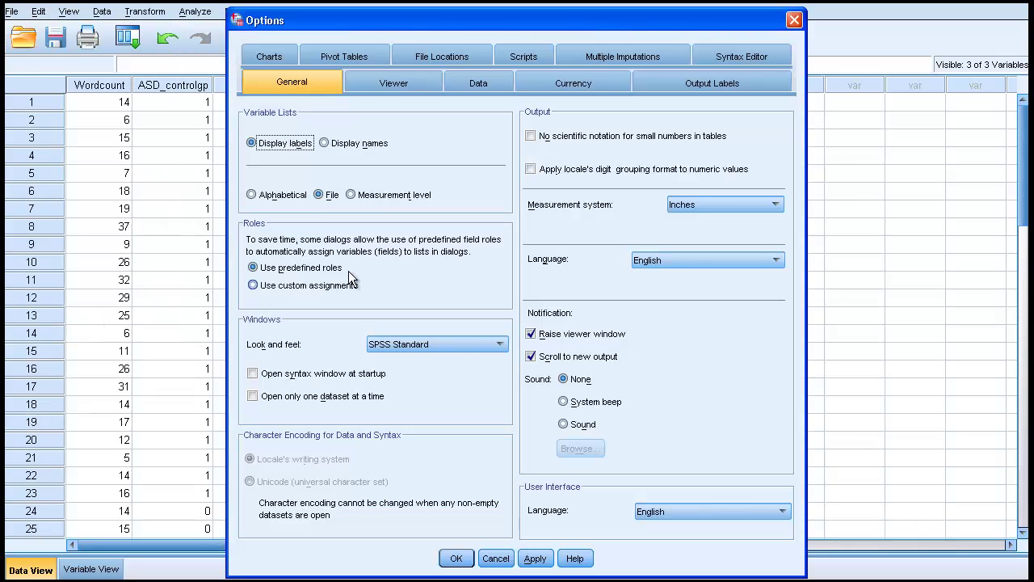
pyautogui.click(466, 88)
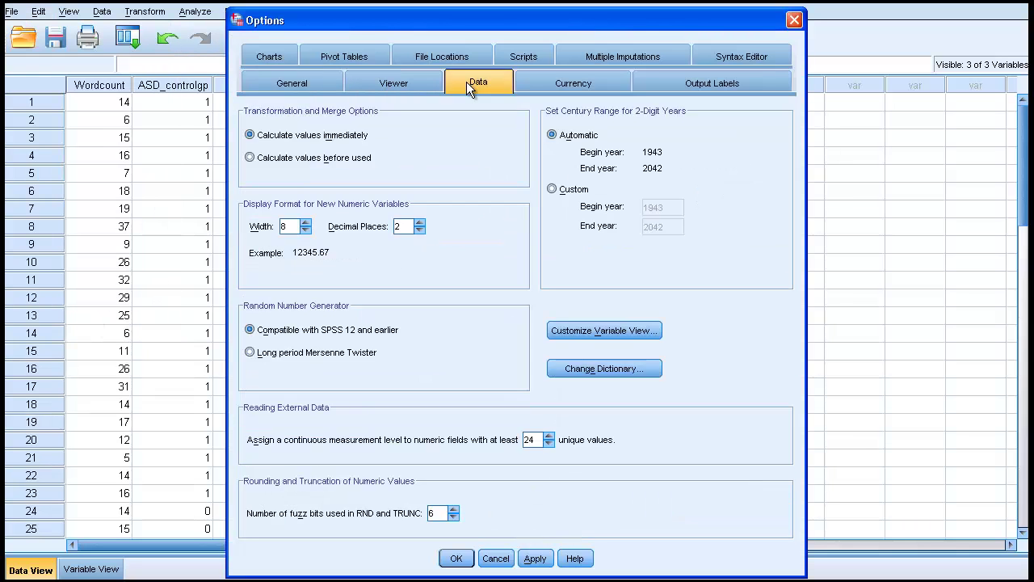
pyautogui.click(291, 87)
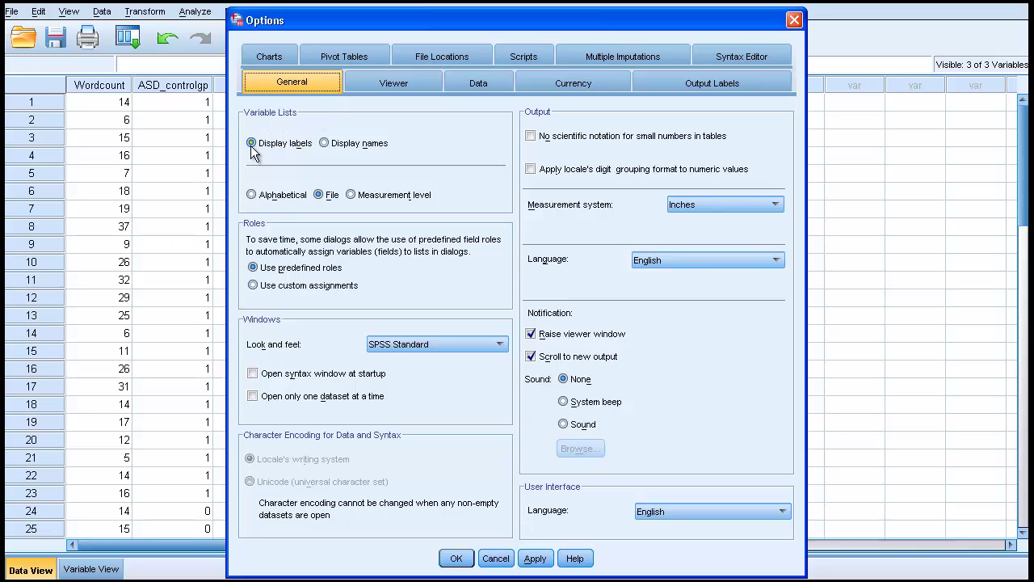
pyautogui.click(325, 144)
pyautogui.click(456, 557)
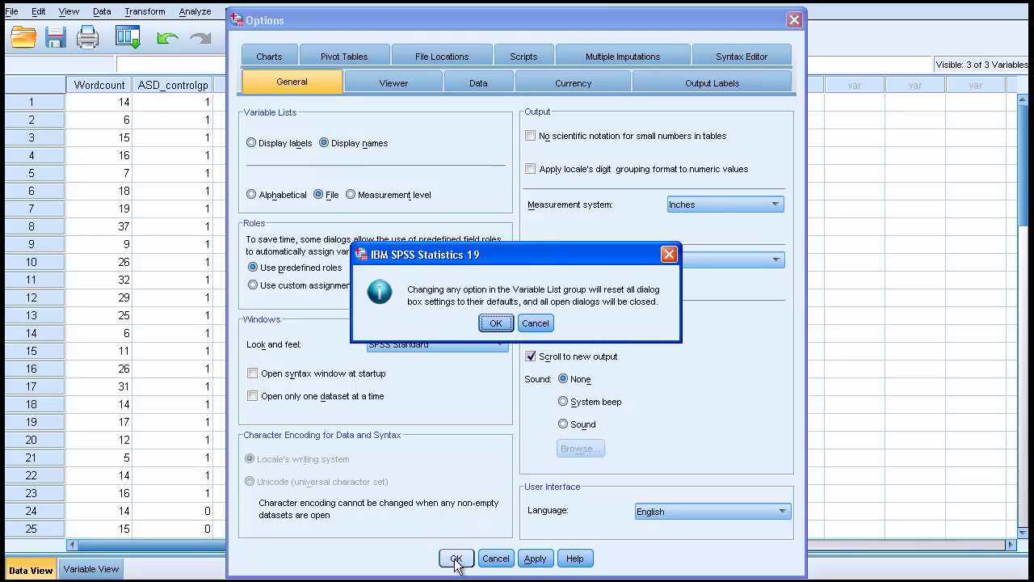
pyautogui.click(495, 323)
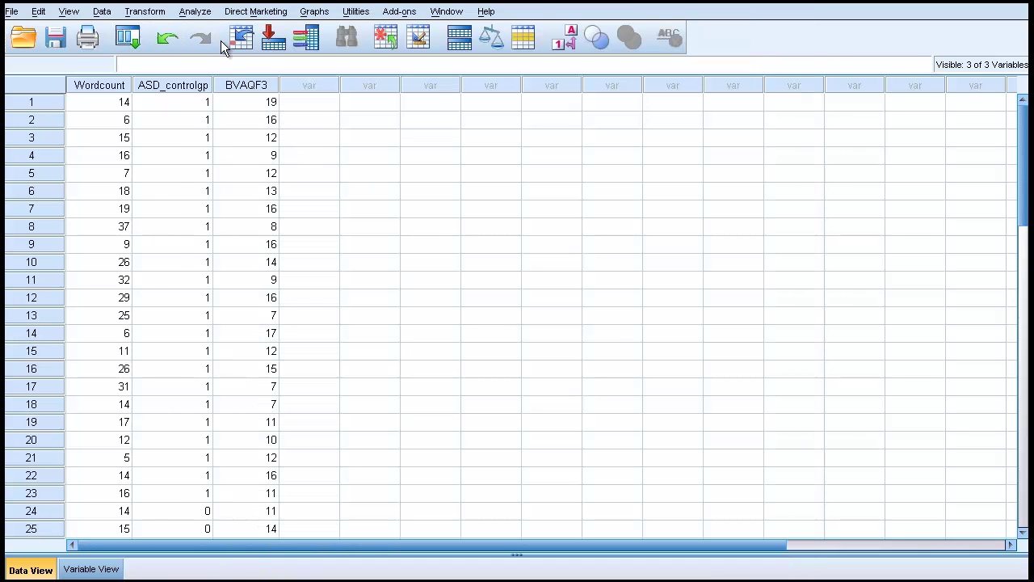
# Open the Independent-Samples T Test dialog from Analyze > Compare Means.
pyautogui.click(197, 17)
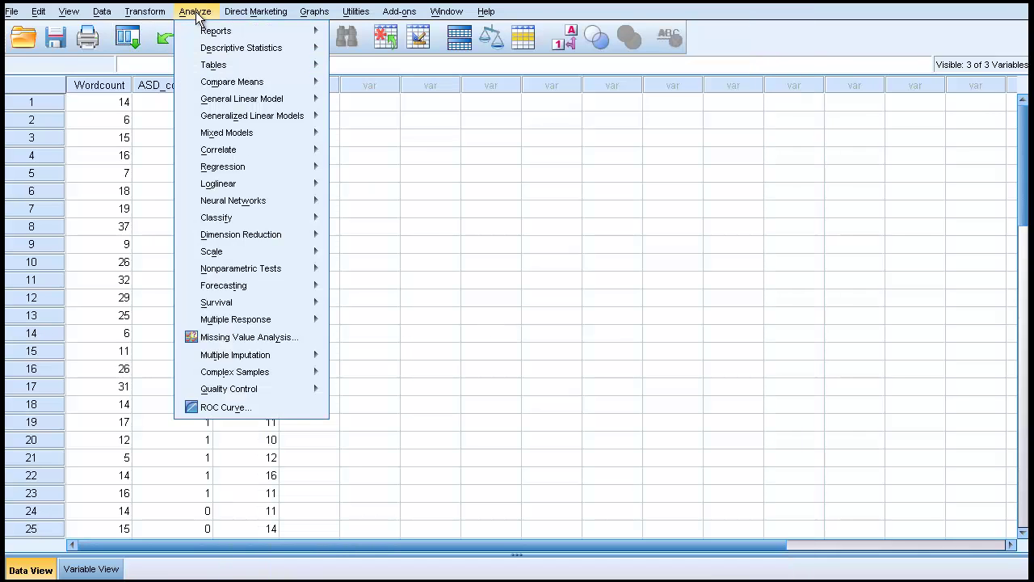
pyautogui.moveTo(220, 84)
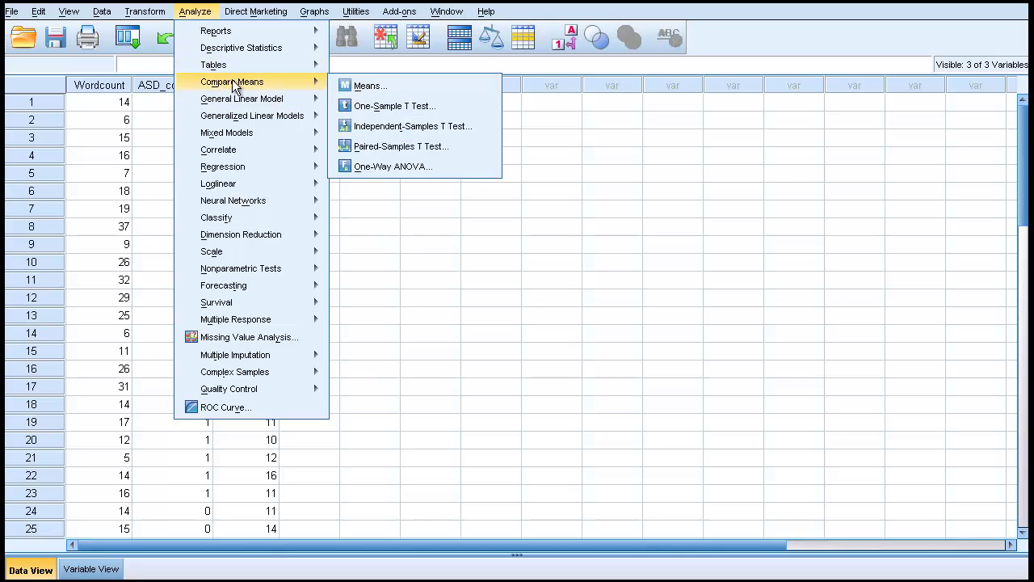
pyautogui.moveTo(266, 97)
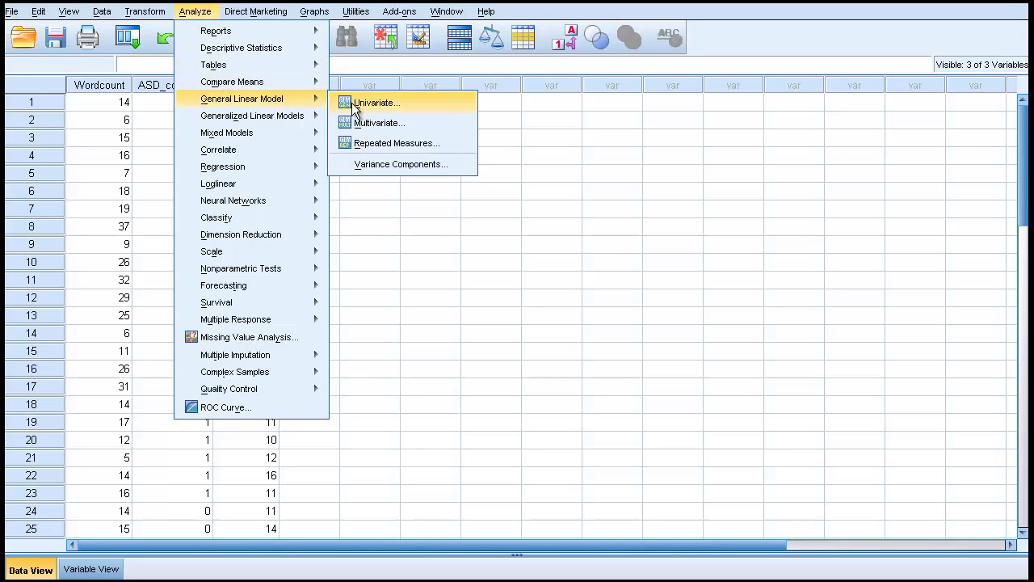
pyautogui.moveTo(296, 82)
pyautogui.click(388, 132)
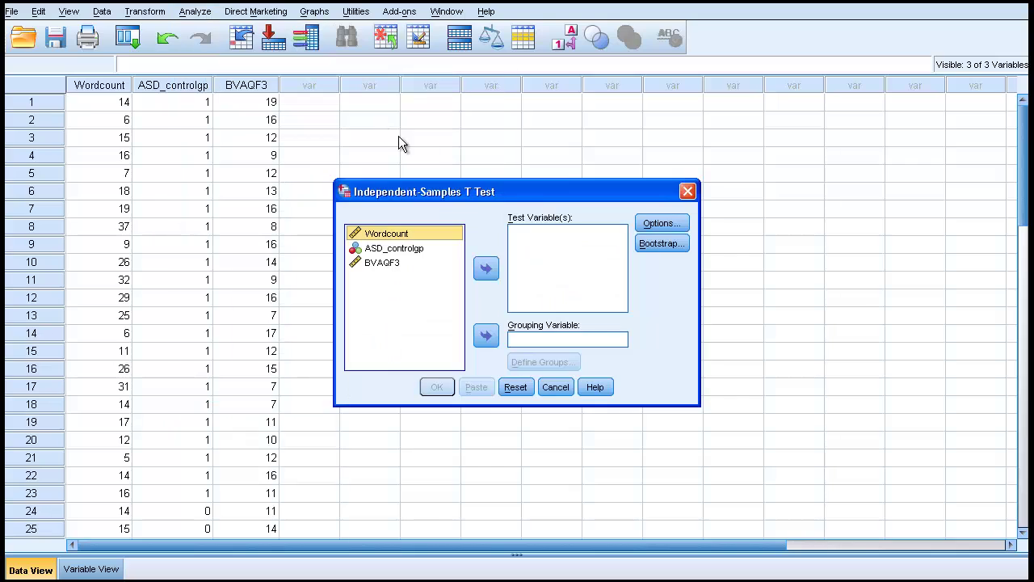
# Select ASD_controlgp and BVAQF3 in the source list, now listed by variable name.
pyautogui.click(395, 249)
pyautogui.click(383, 265)
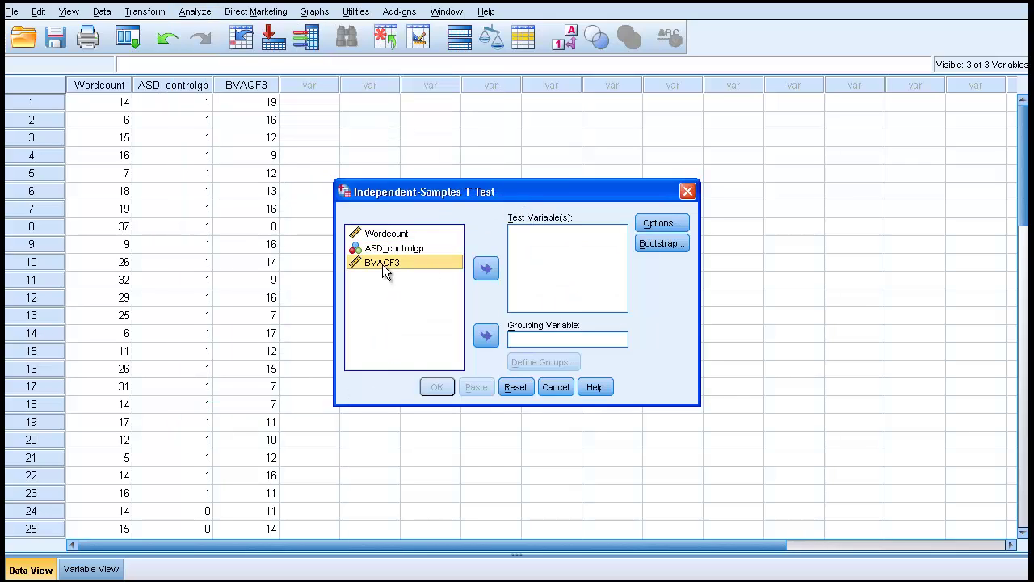
pyautogui.click(385, 252)
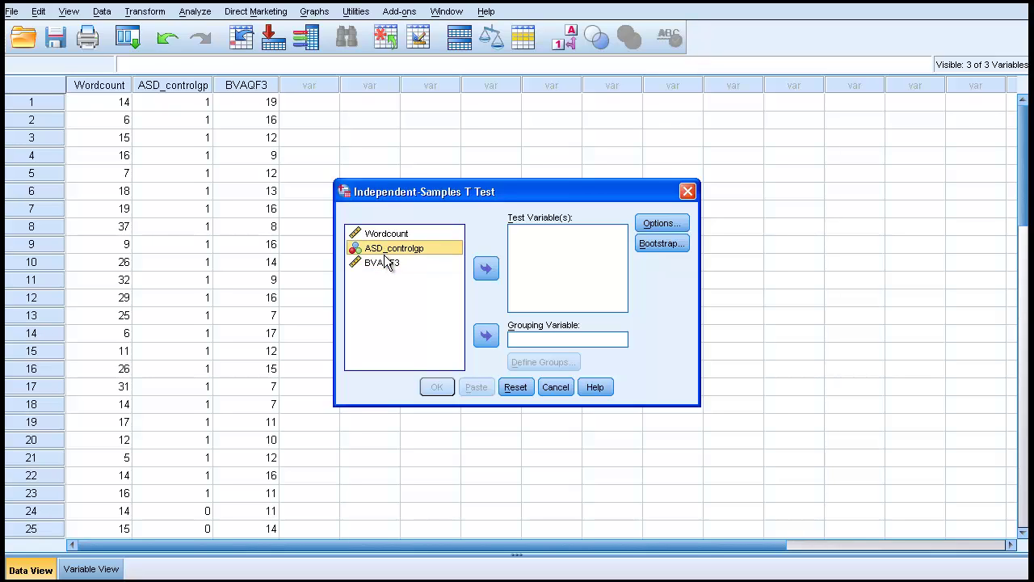
pyautogui.click(384, 265)
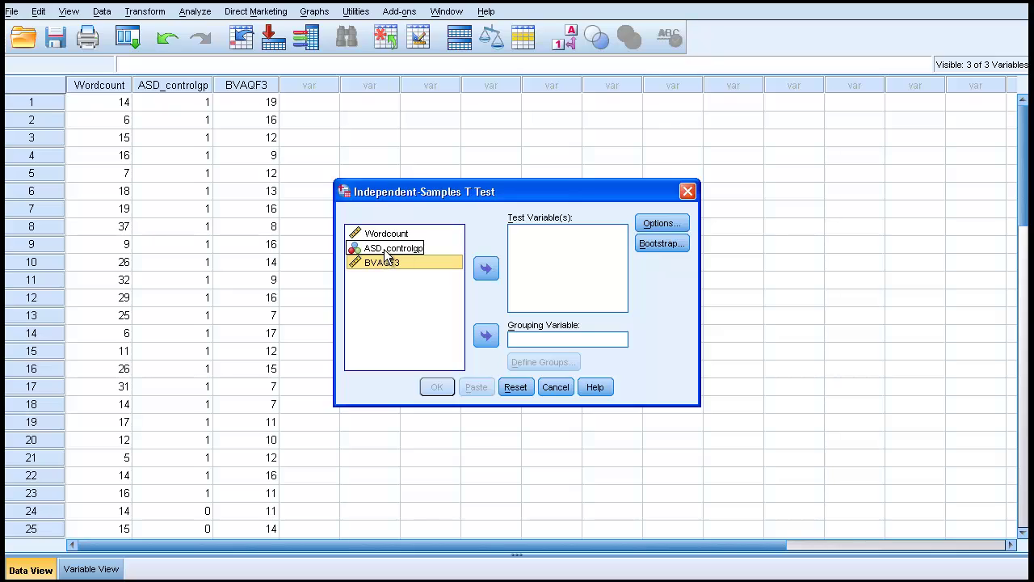
pyautogui.click(385, 251)
pyautogui.click(383, 262)
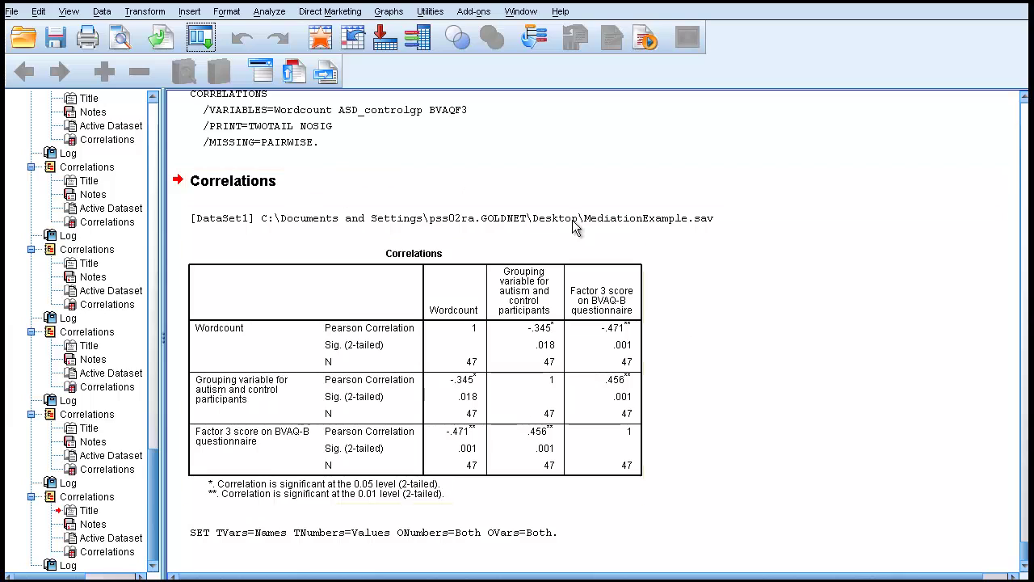
# Rerun Pearson bivariate correlations of Wordcount, ASD_controlgp and BVAQF3, with tables headed by variable names.
pyautogui.click(267, 13)
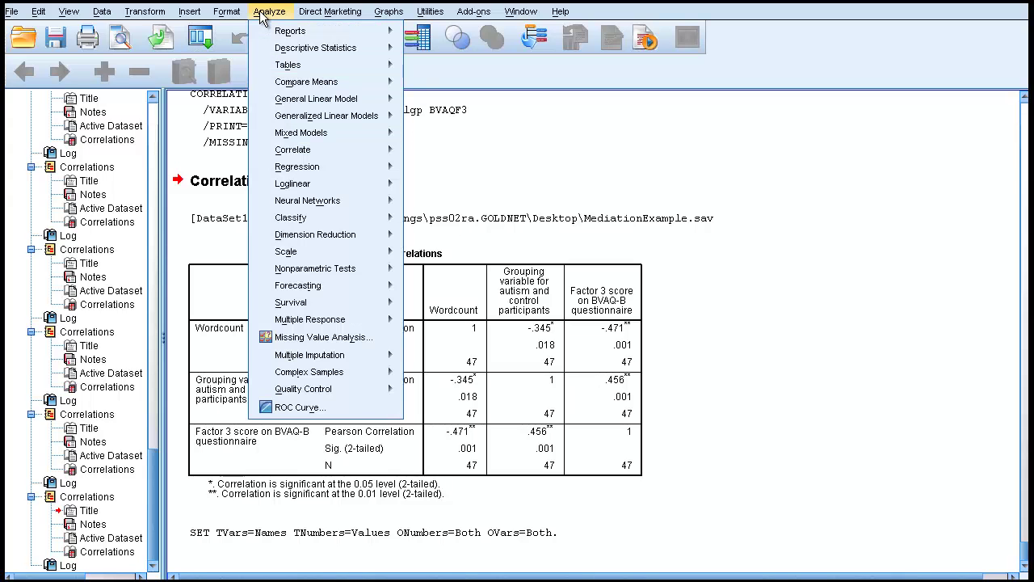
pyautogui.moveTo(299, 154)
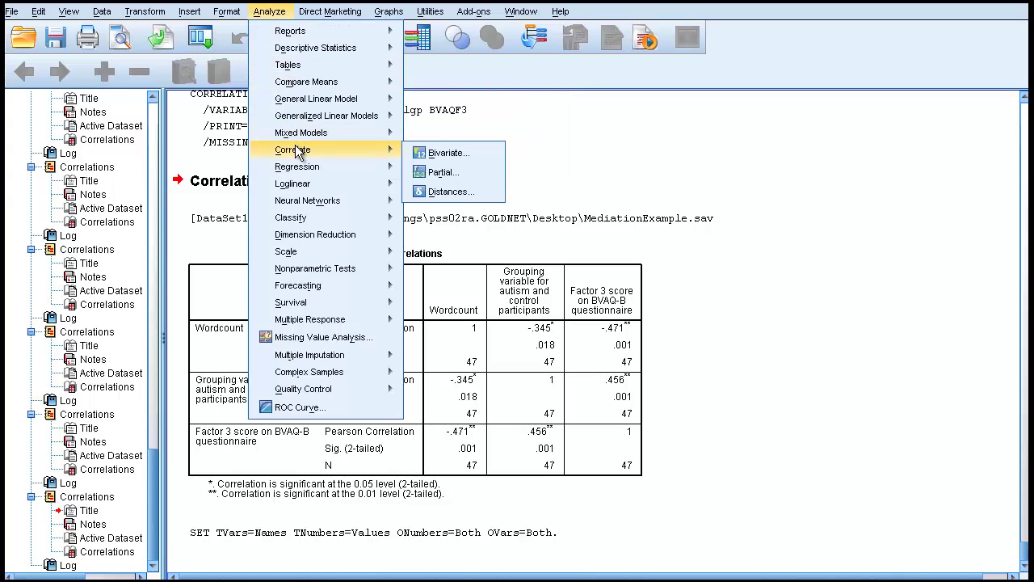
pyautogui.click(446, 153)
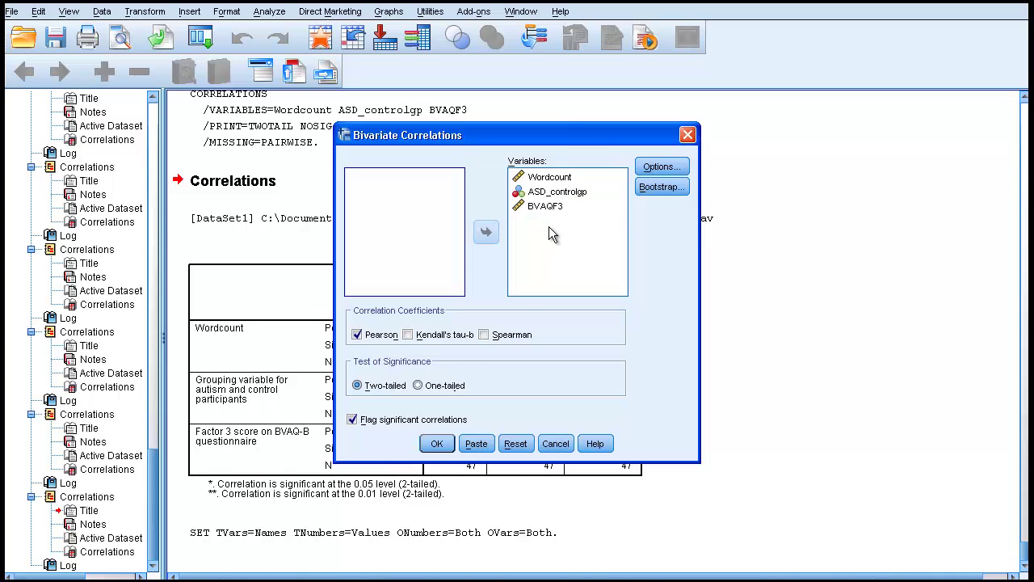
pyautogui.click(437, 443)
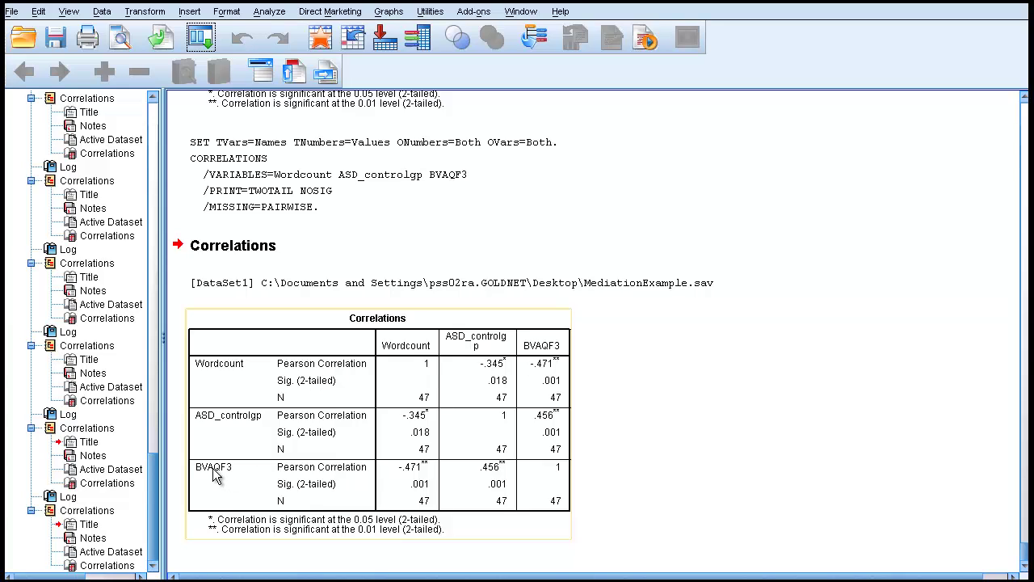
pyautogui.click(904, 412)
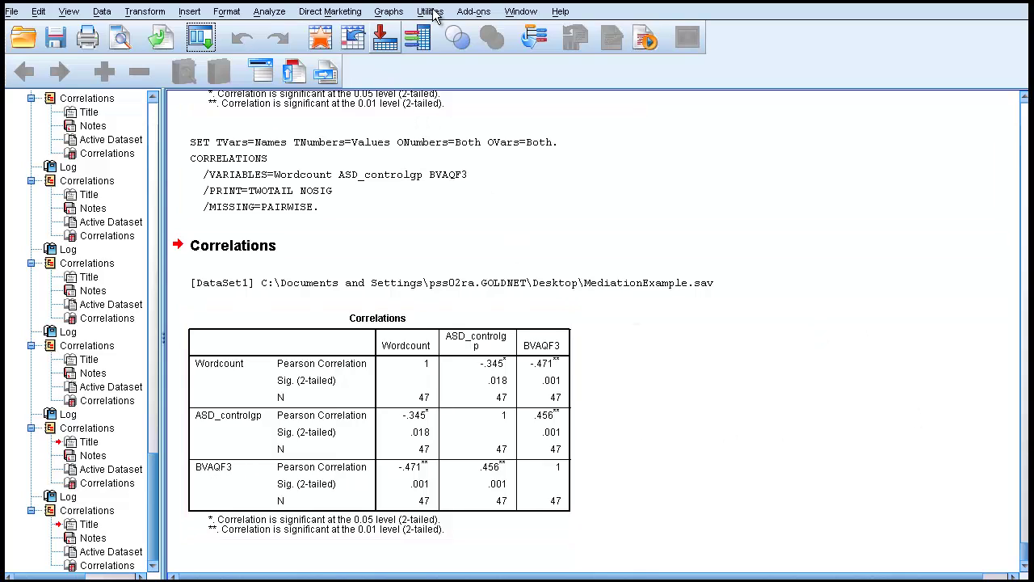
# Set Output Labels so variables in pivot tables are shown as Labels.
pyautogui.click(39, 12)
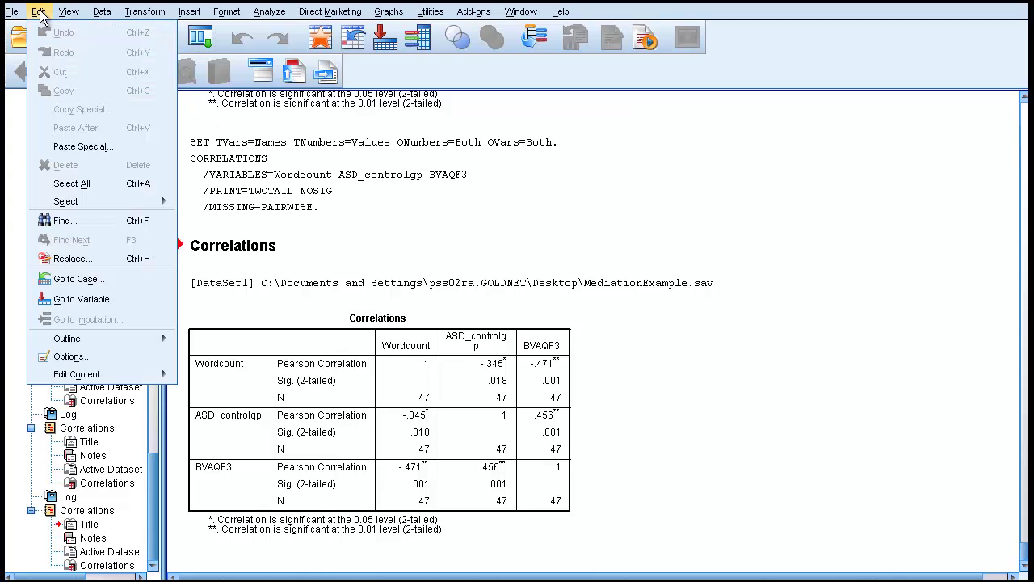
pyautogui.click(68, 358)
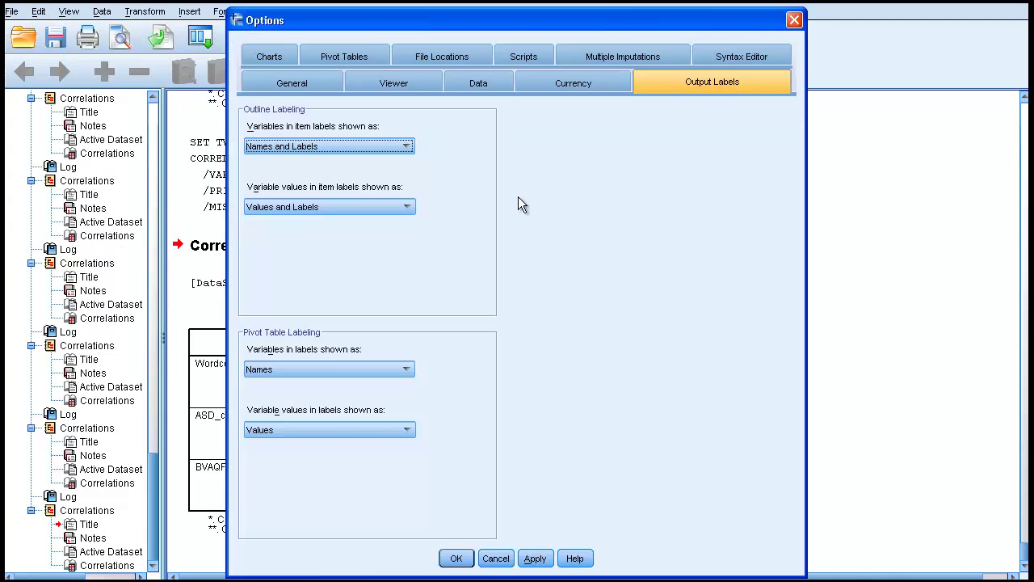
pyautogui.click(700, 84)
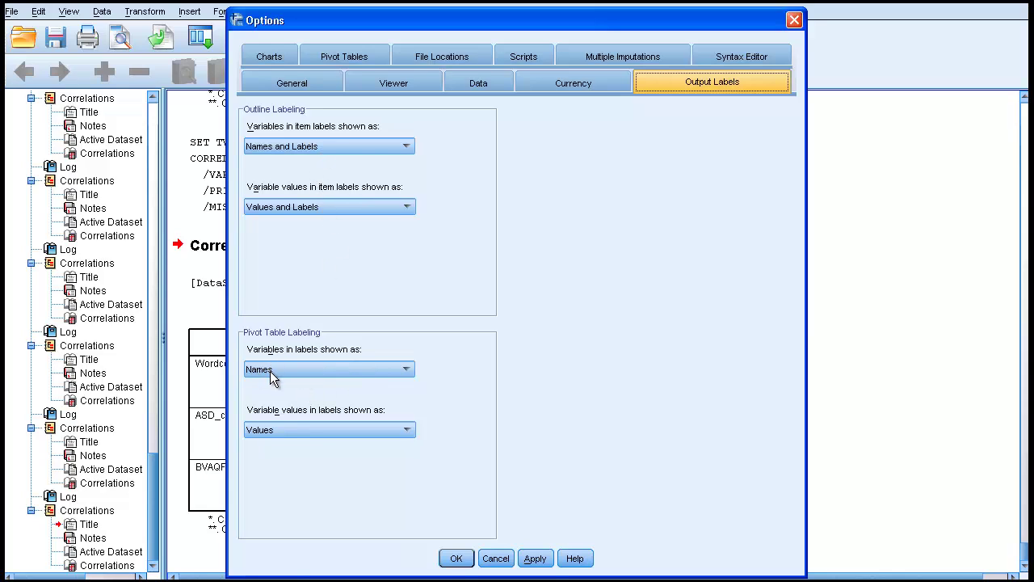
pyautogui.click(314, 371)
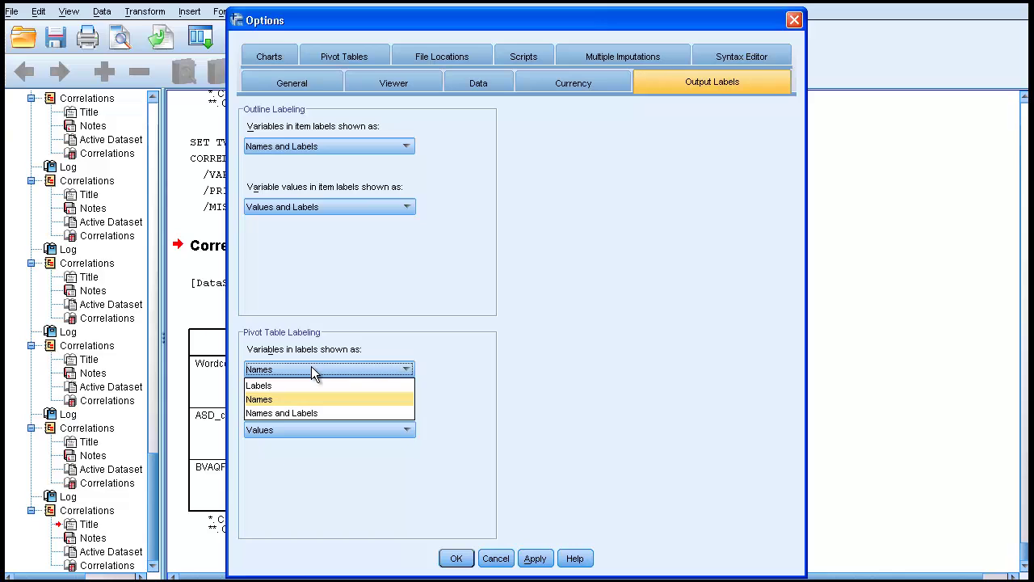
pyautogui.click(303, 387)
pyautogui.click(455, 558)
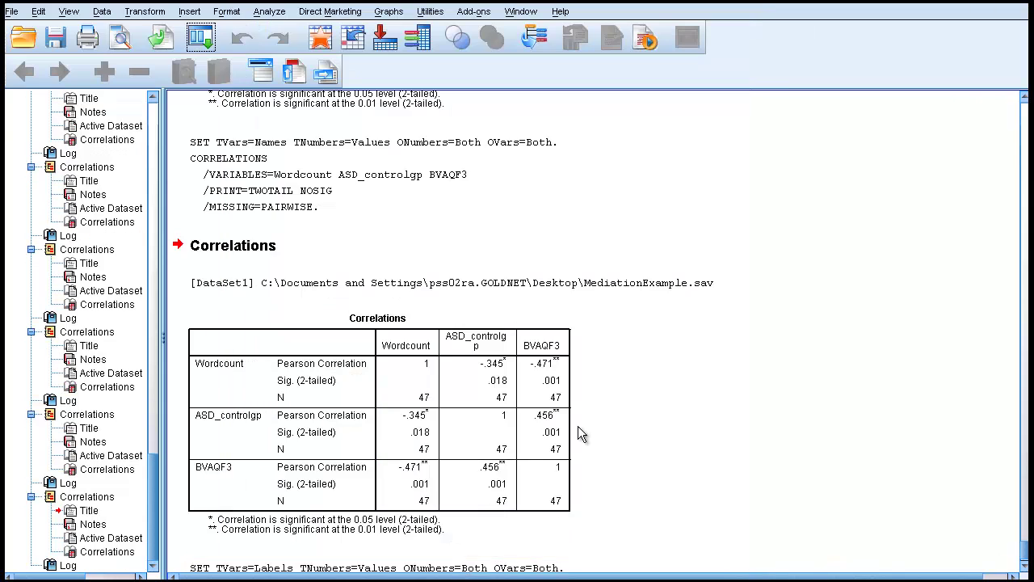
# Recall Bivariate Correlations and rerun it so the table shows full variable labels.
pyautogui.scroll(-1, 638, 396)
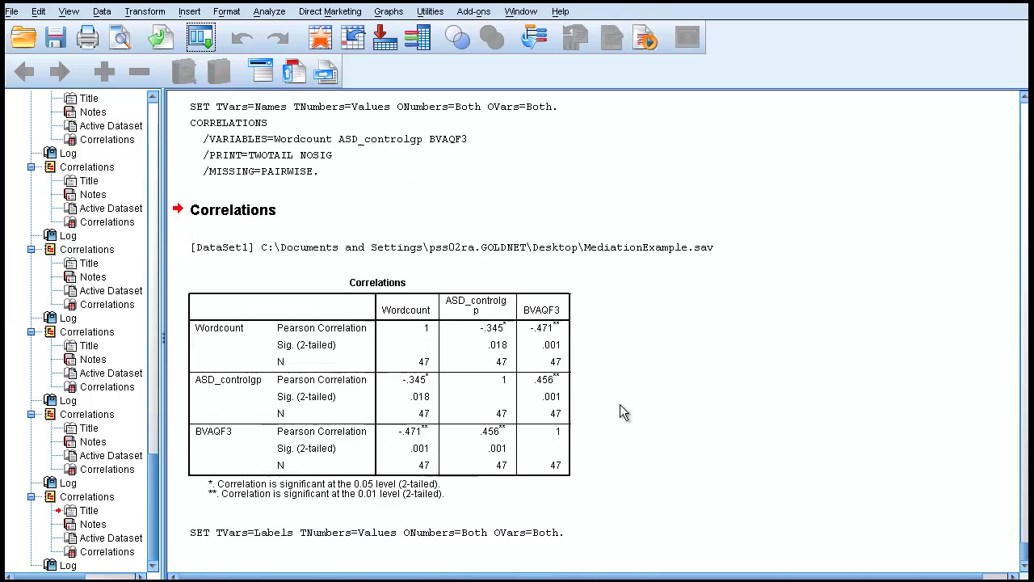
pyautogui.click(201, 42)
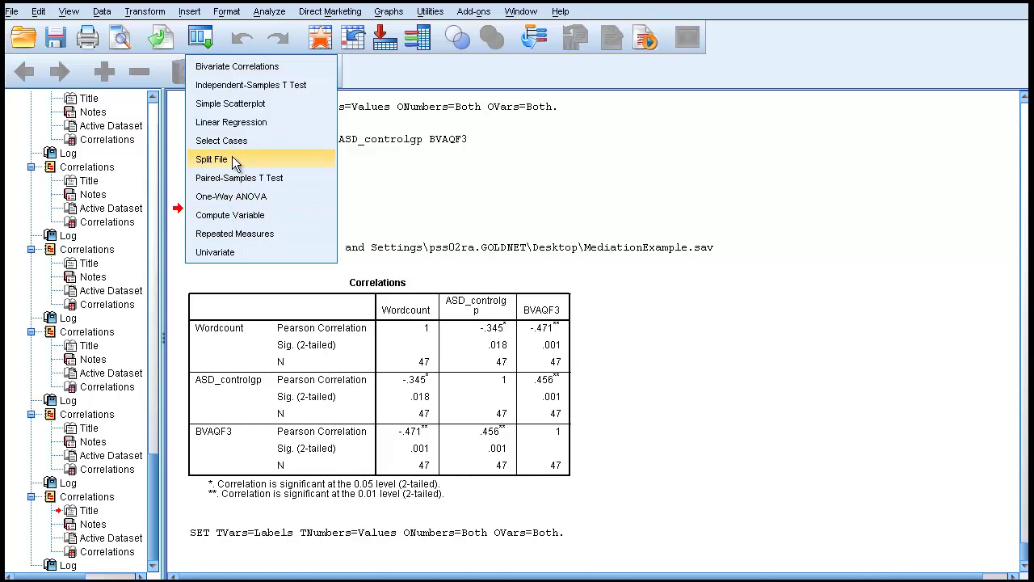
pyautogui.click(225, 73)
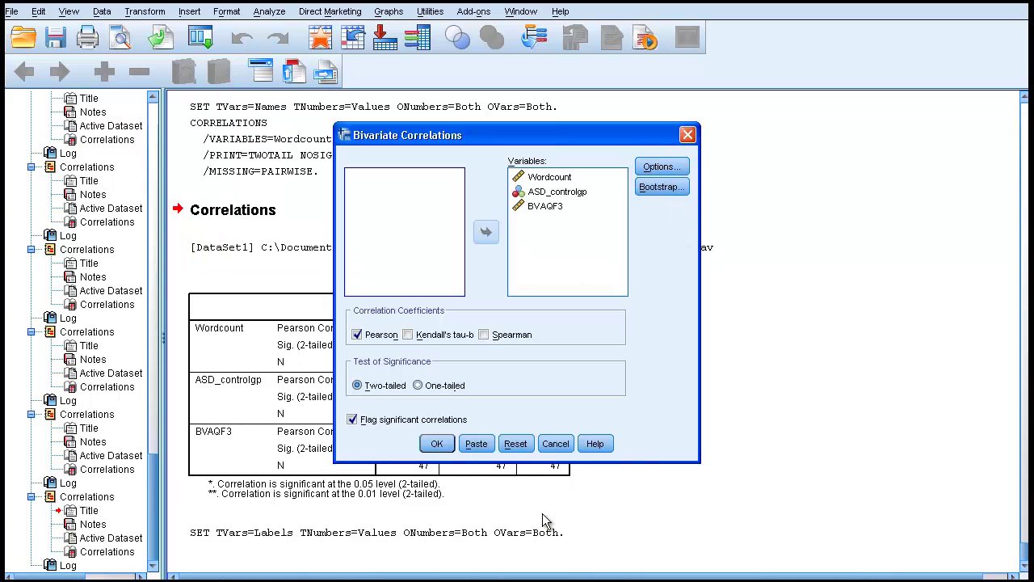
pyautogui.click(436, 443)
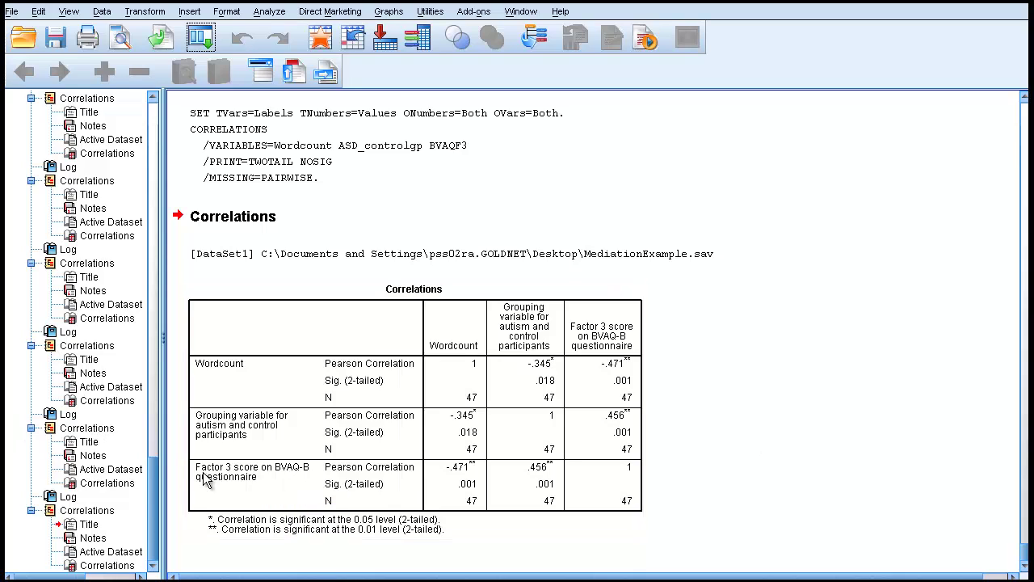
pyautogui.click(879, 466)
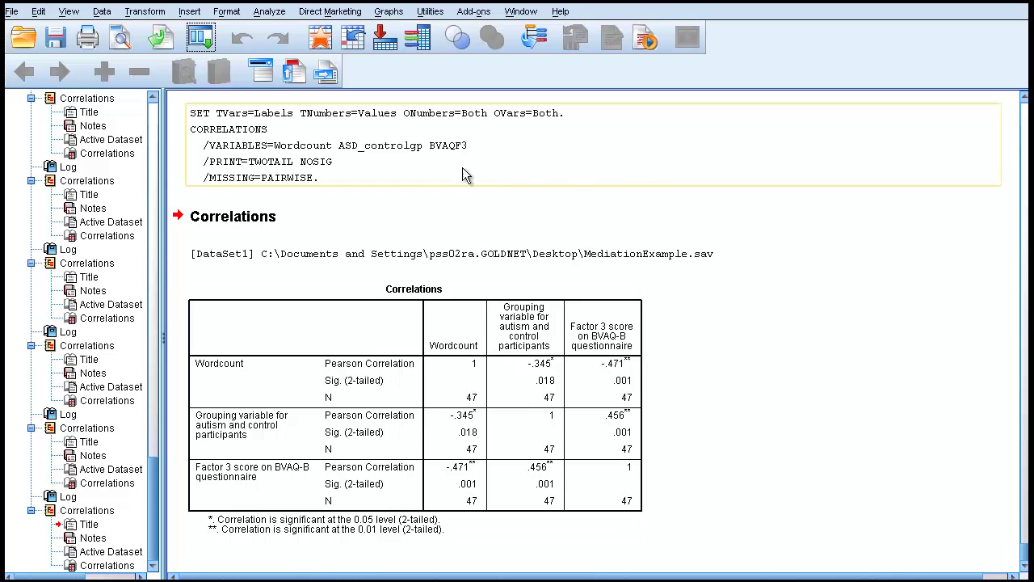
# In the data grid, toggle Value Labels on and off and glance at the recent analyses list.
pyautogui.click(321, 38)
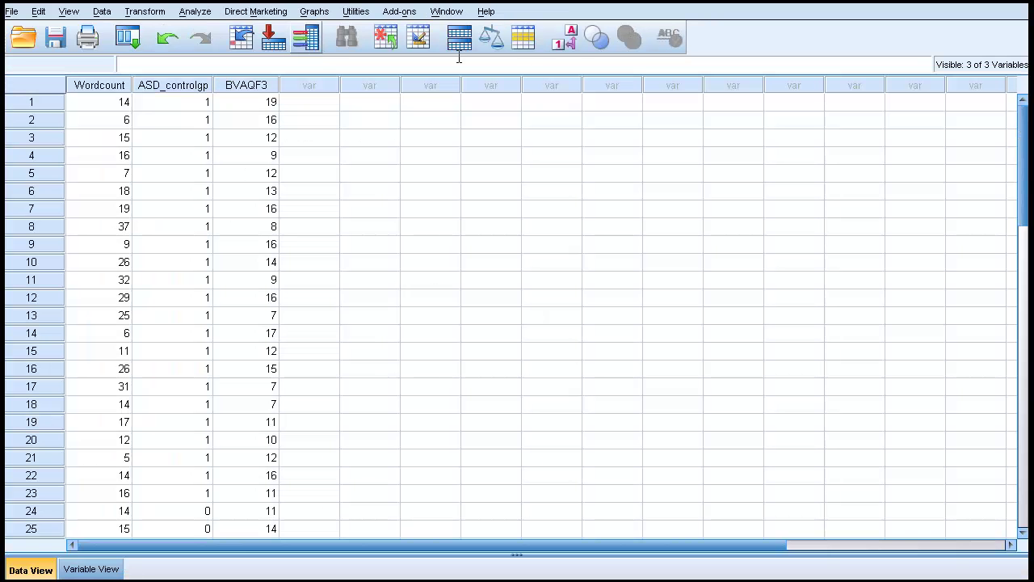
pyautogui.click(568, 41)
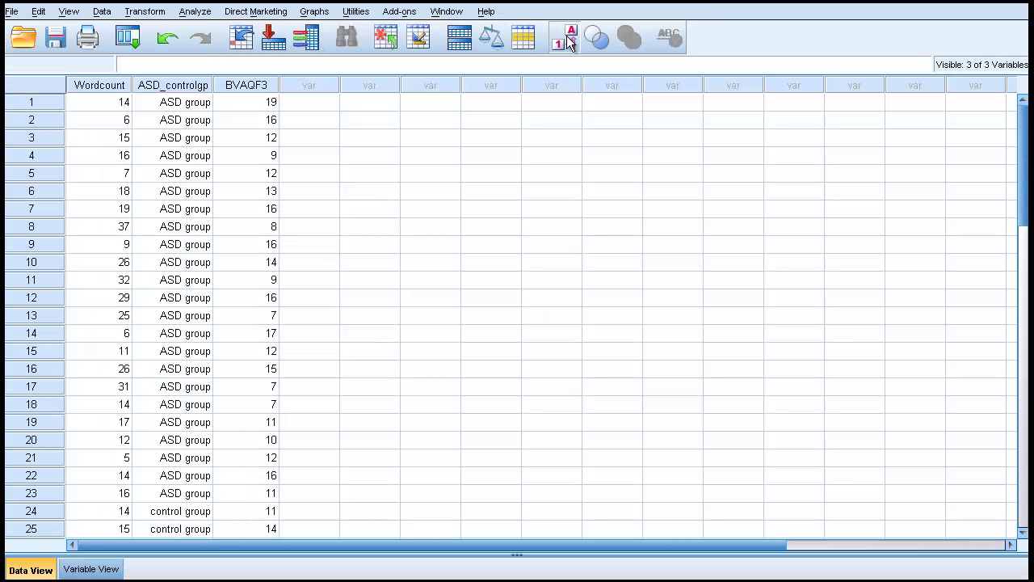
pyautogui.click(568, 40)
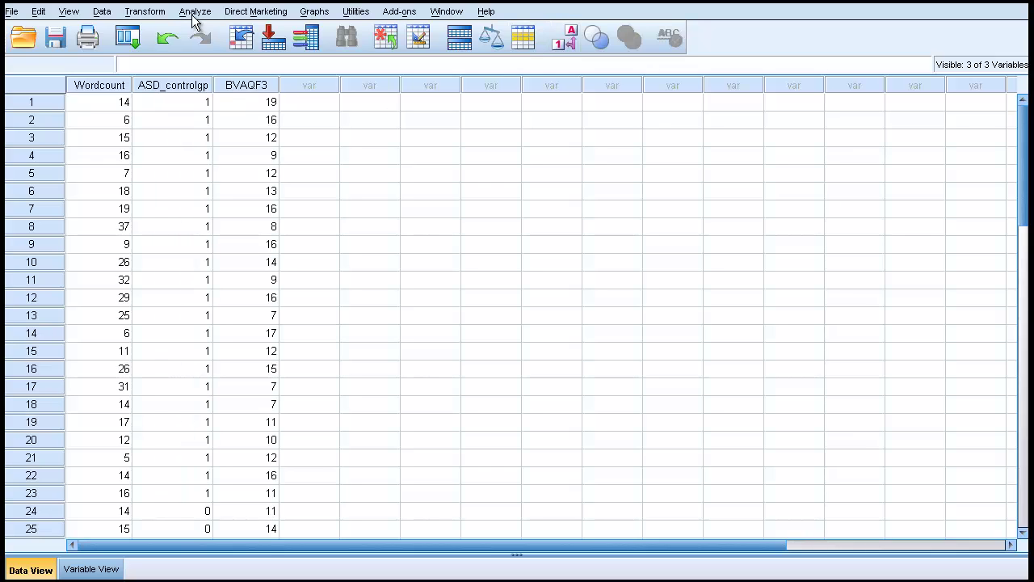
pyautogui.click(123, 37)
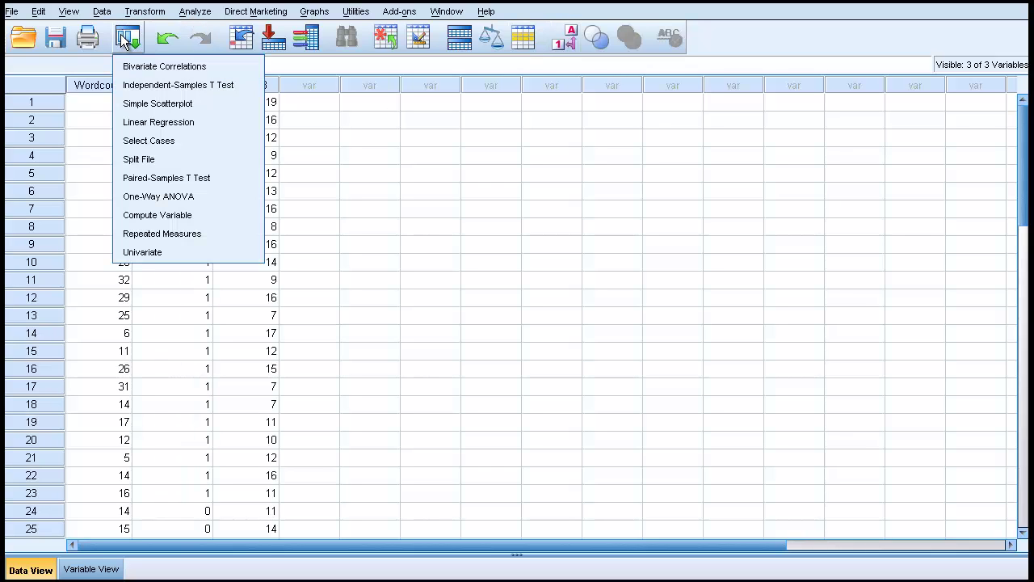
pyautogui.click(305, 104)
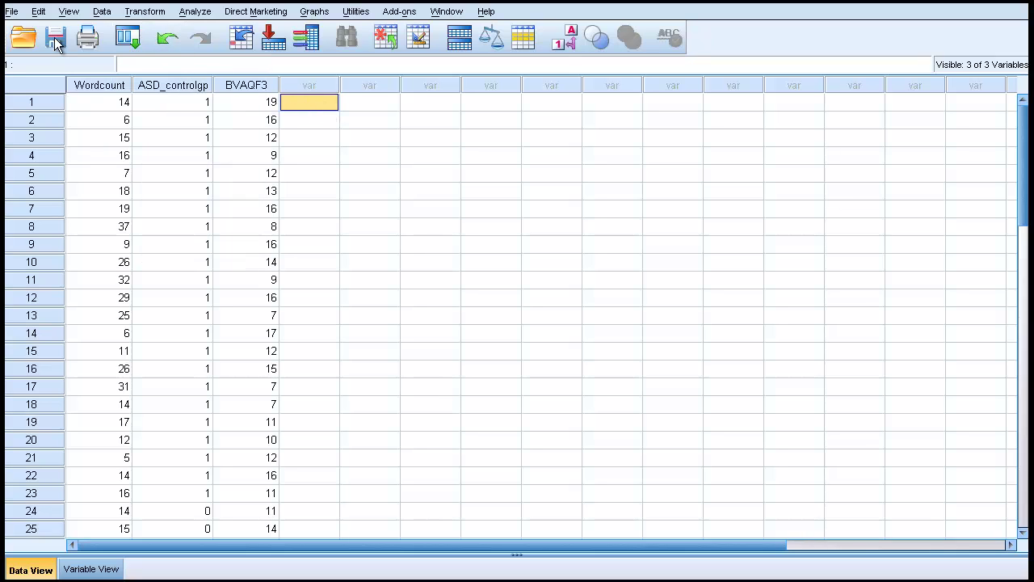
# Set Options > General so dialog variable lists display labels, accepting the reset warning.
pyautogui.click(39, 12)
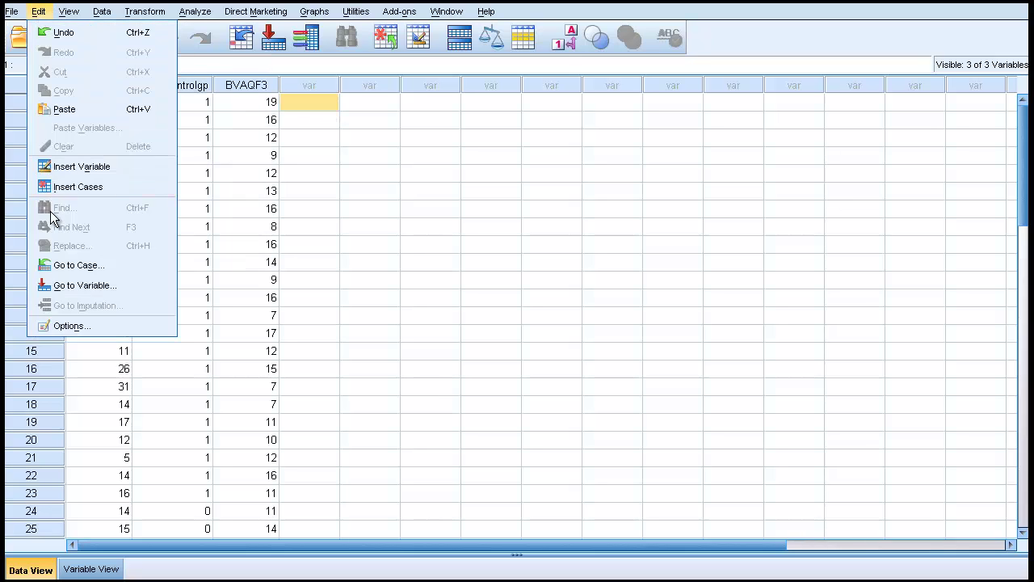
pyautogui.click(75, 325)
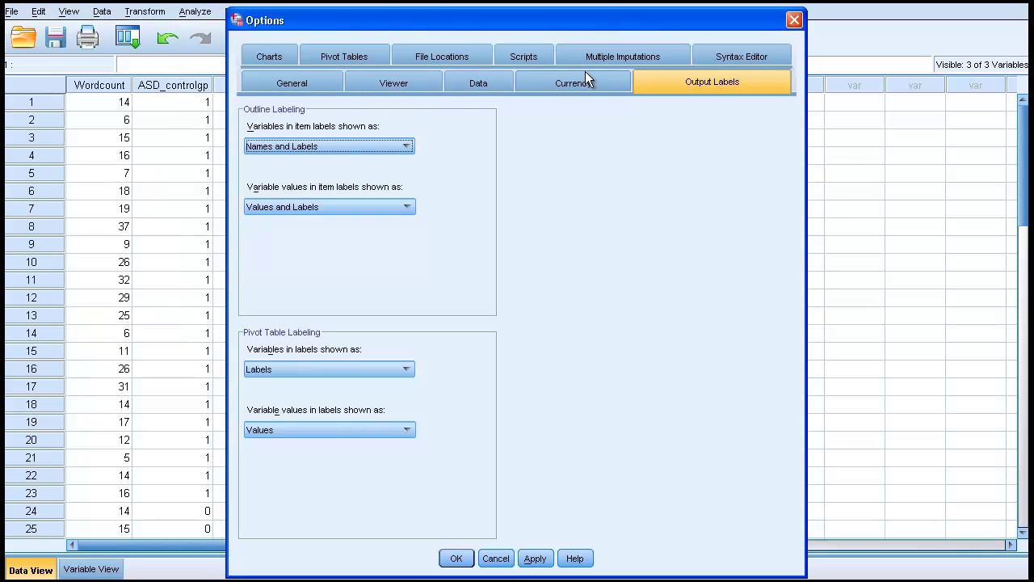
pyautogui.click(287, 83)
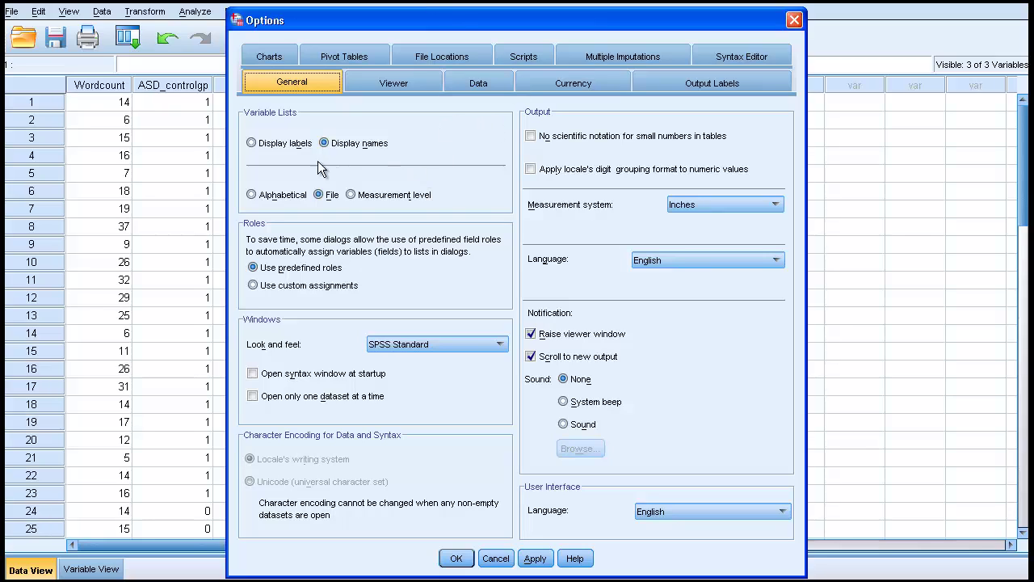
pyautogui.click(253, 145)
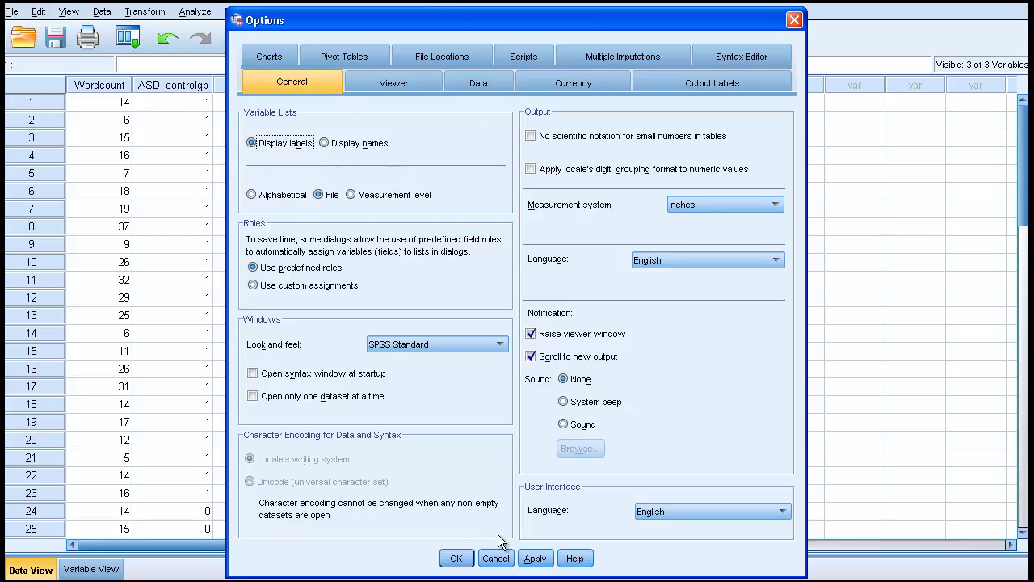
pyautogui.click(456, 558)
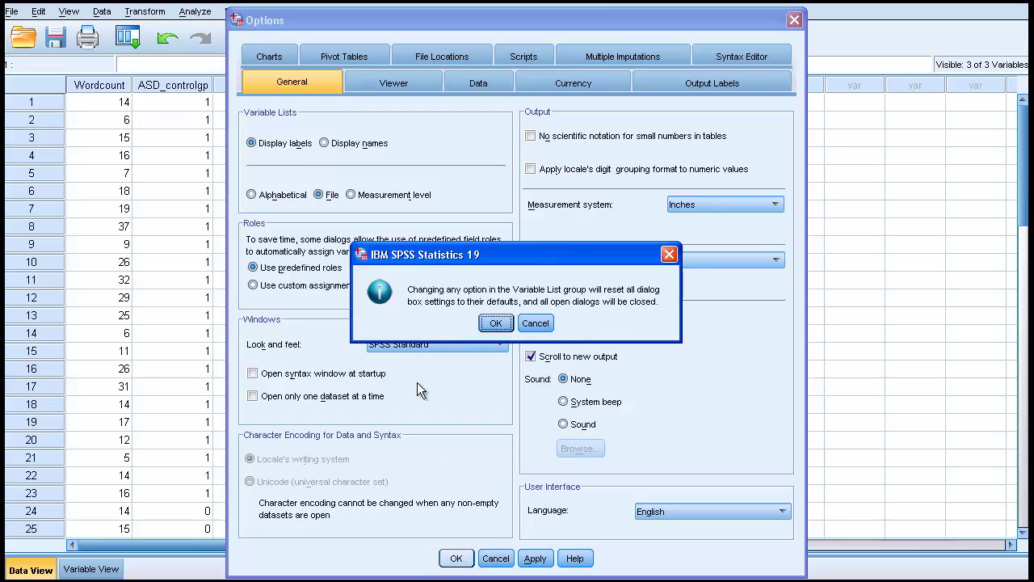
pyautogui.click(496, 323)
# Check the variable labels in Bivariate Correlations, then cancel without running.
pyautogui.click(131, 38)
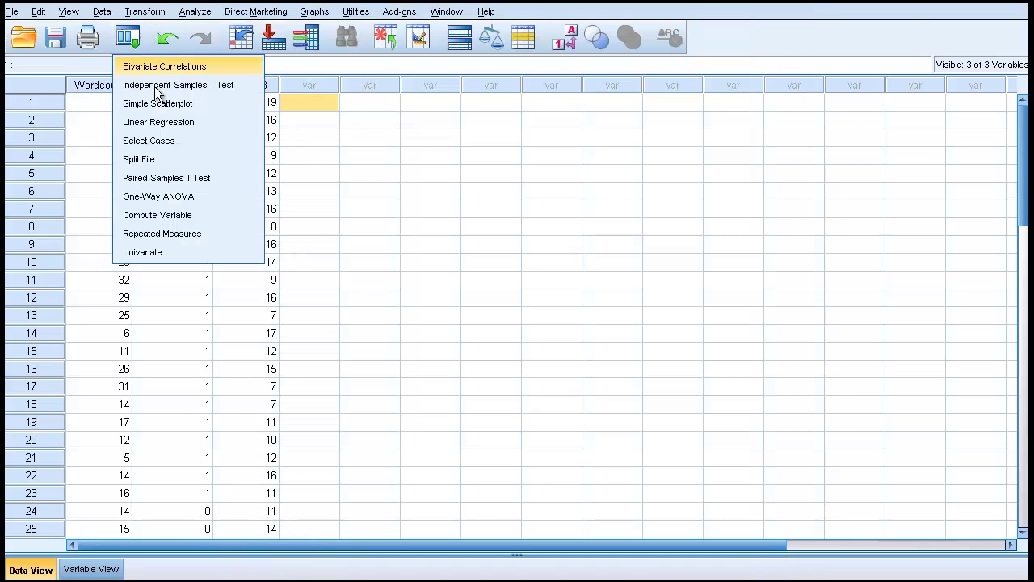
pyautogui.click(132, 65)
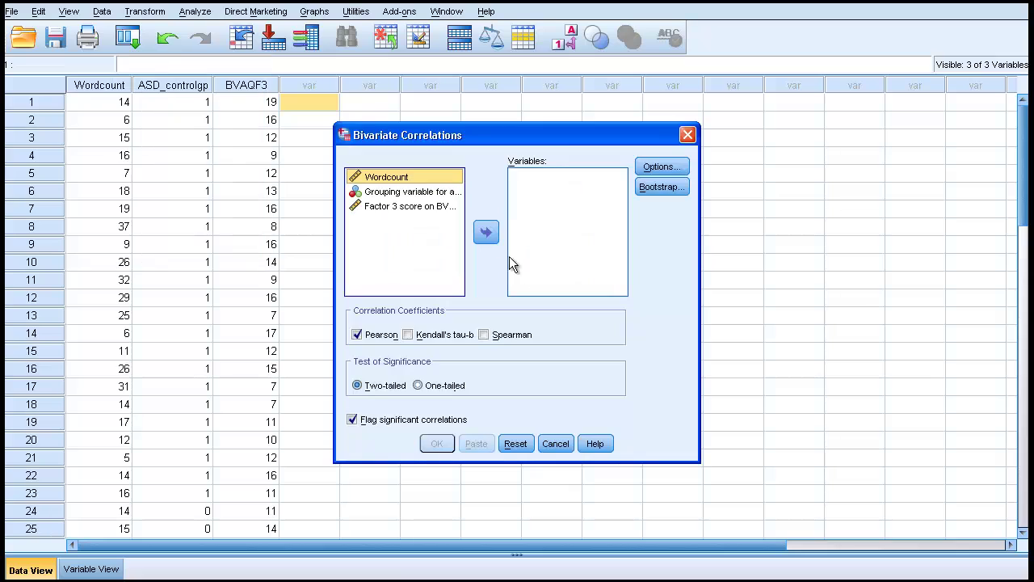
pyautogui.click(411, 192)
pyautogui.click(415, 206)
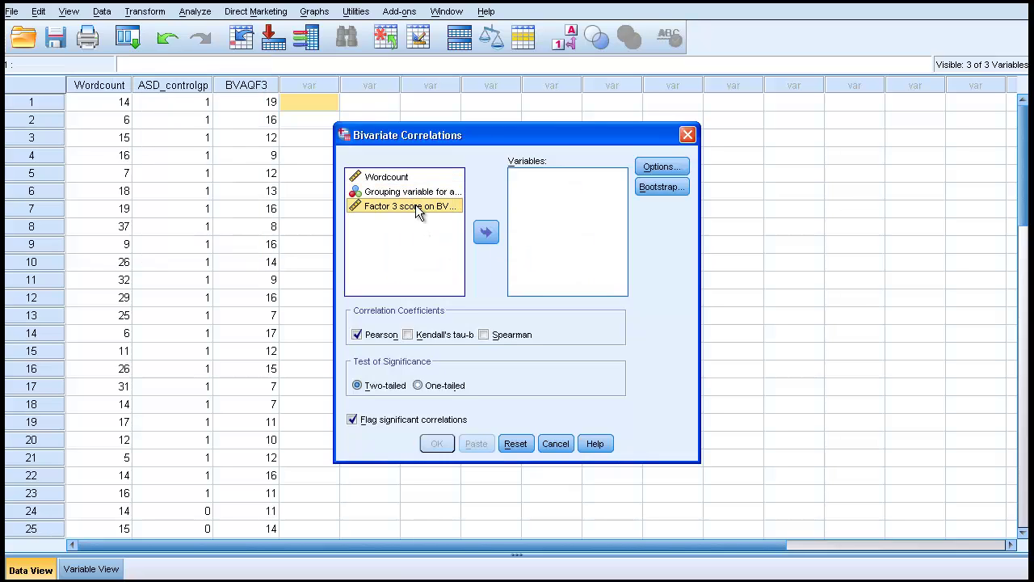
pyautogui.click(411, 194)
pyautogui.click(396, 178)
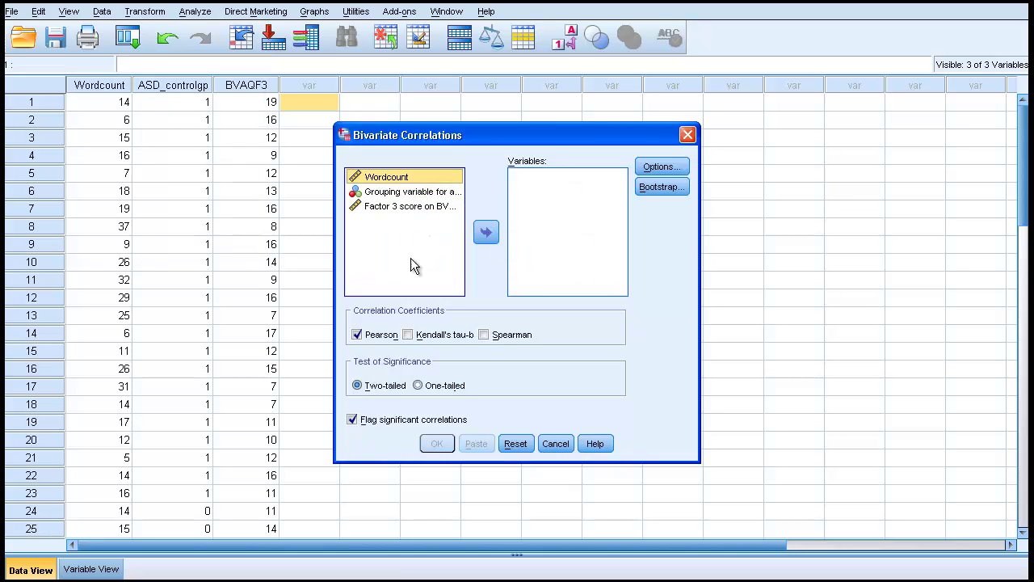
pyautogui.click(556, 445)
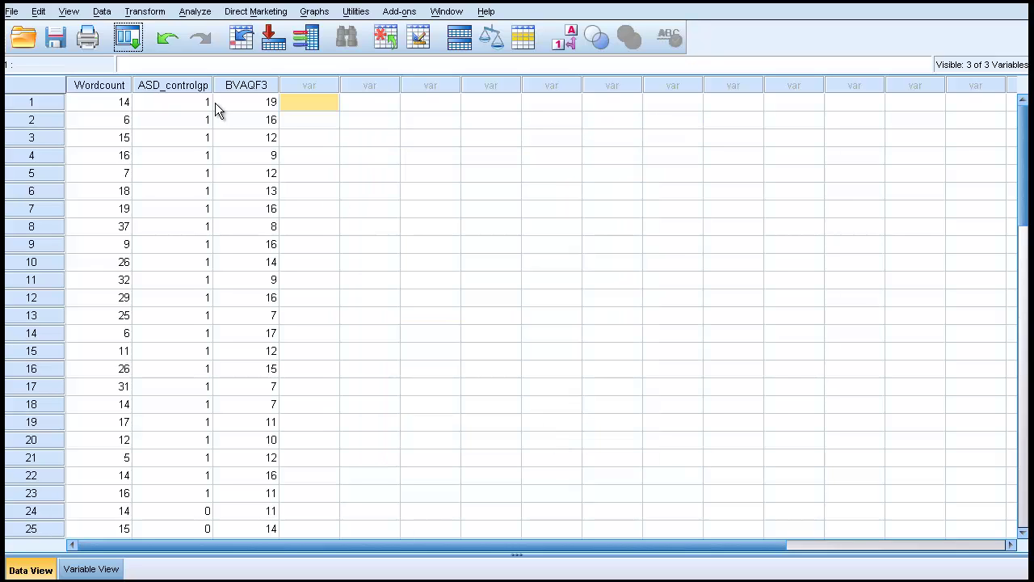
# Switch dialog variable lists back to names in Options, accepting the reset warning.
pyautogui.click(38, 12)
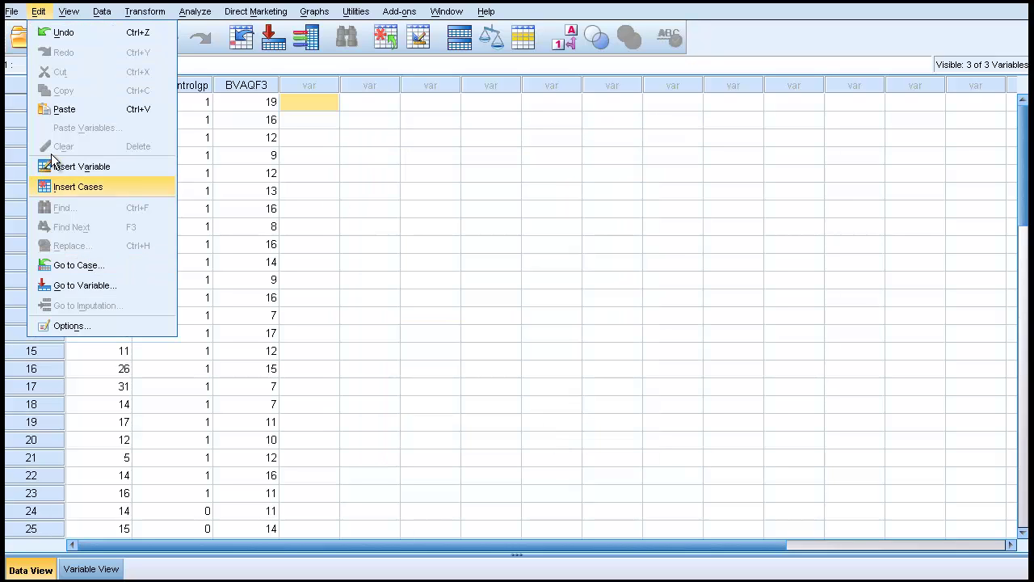
pyautogui.click(77, 325)
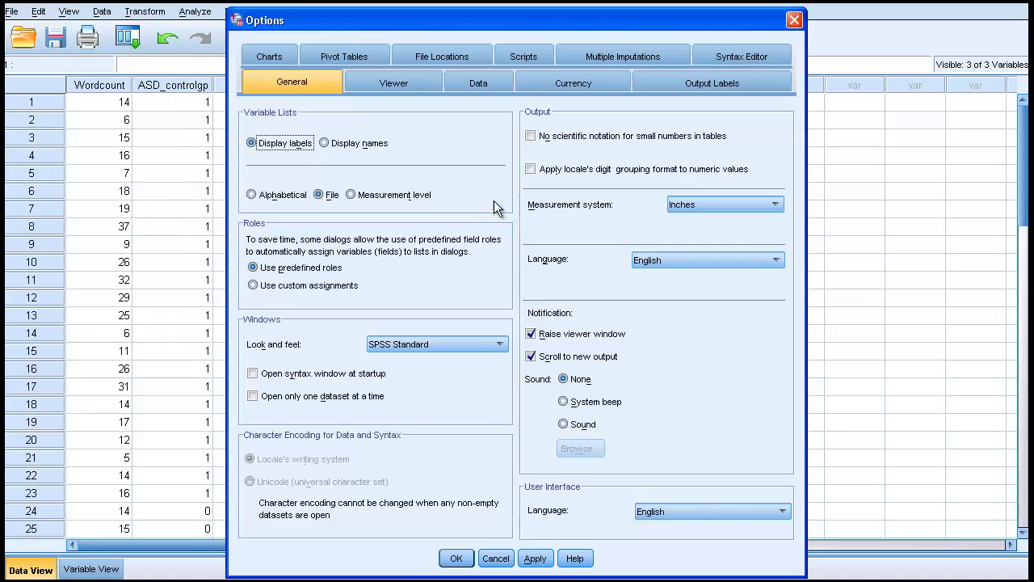
pyautogui.click(326, 144)
pyautogui.click(456, 558)
pyautogui.click(495, 323)
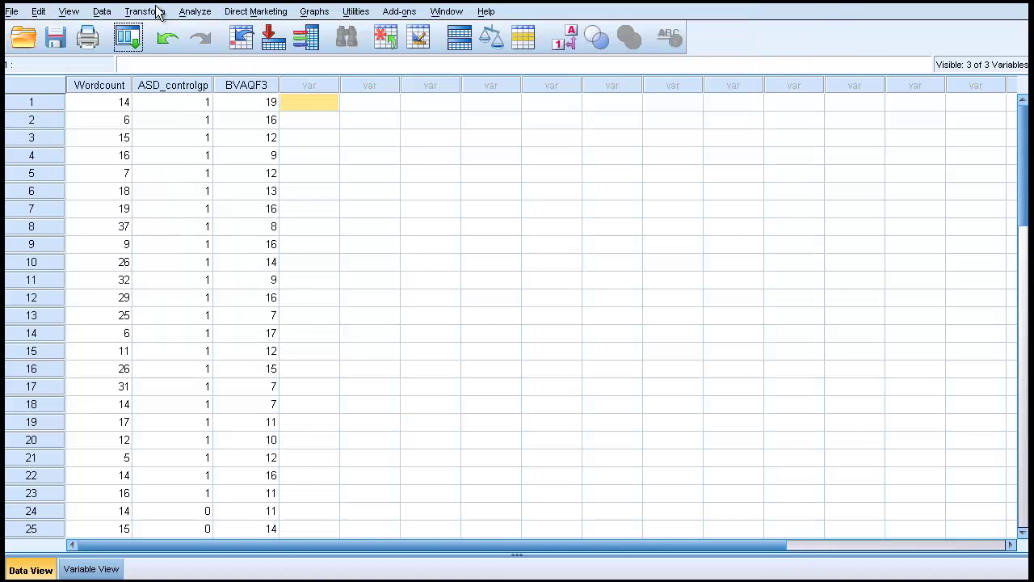
# On the Output Labels tab, show pivot table variables as Names.
pyautogui.click(38, 11)
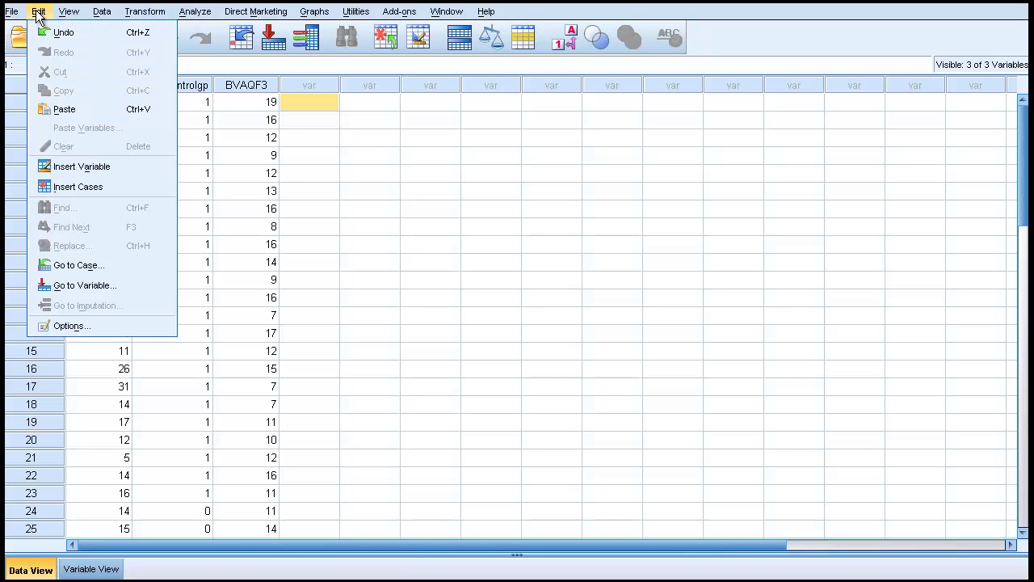
pyautogui.click(75, 324)
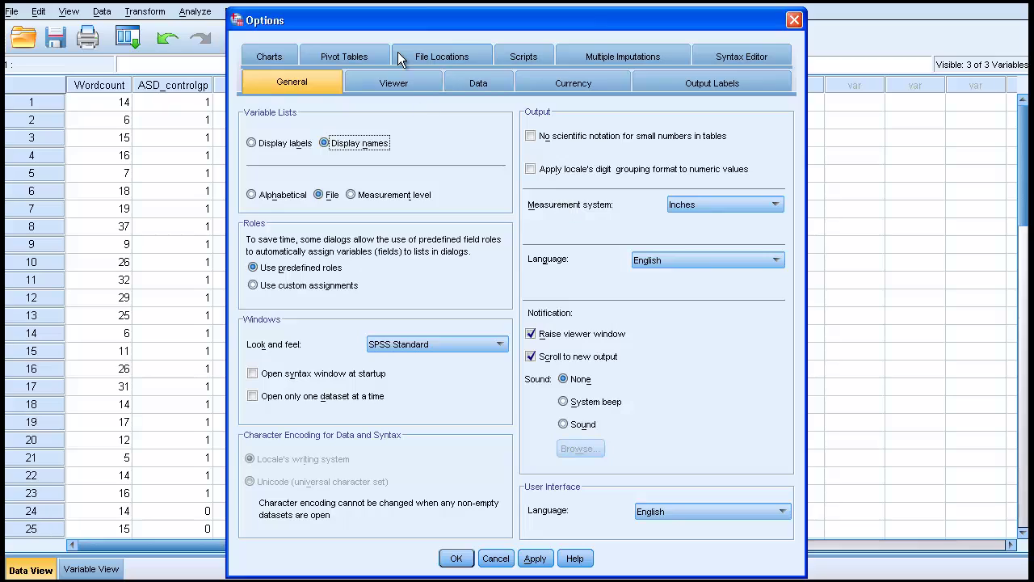
pyautogui.click(716, 82)
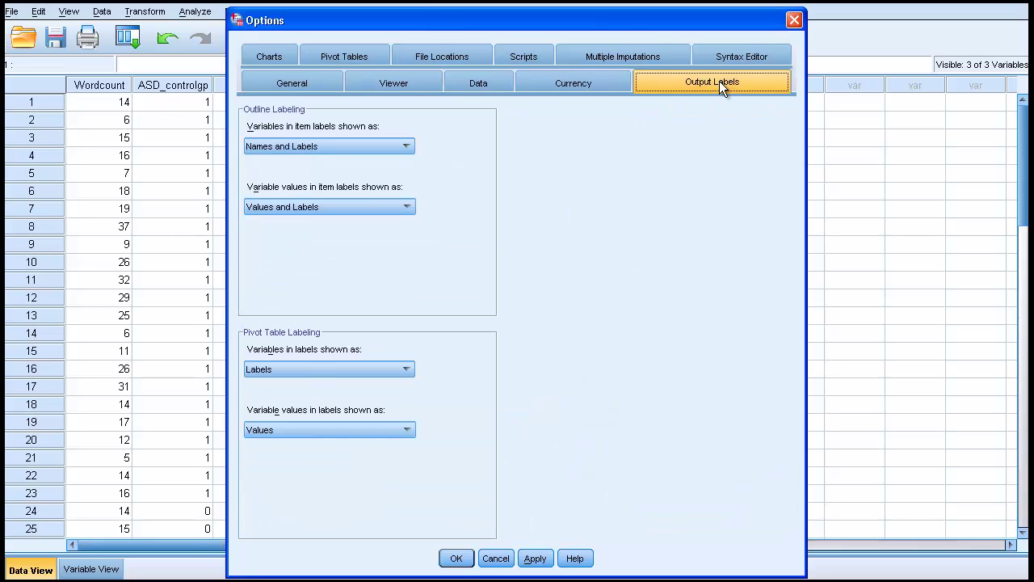
pyautogui.click(358, 369)
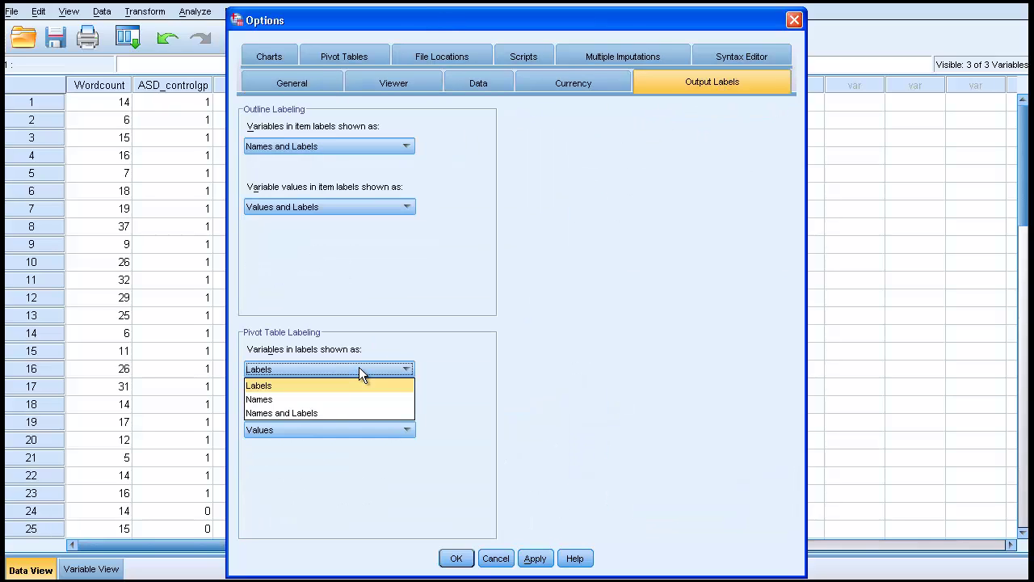
pyautogui.click(307, 398)
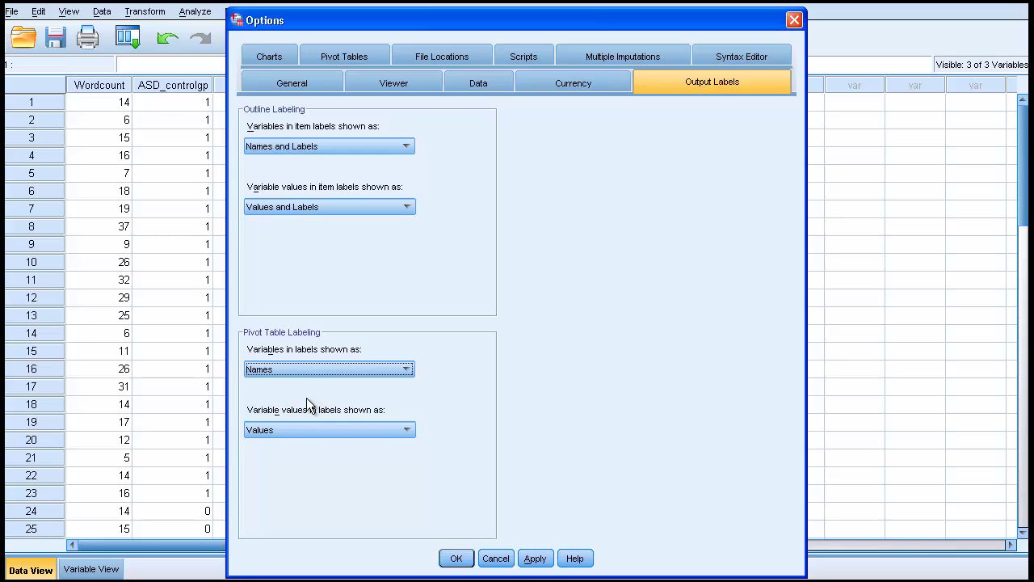
pyautogui.click(455, 560)
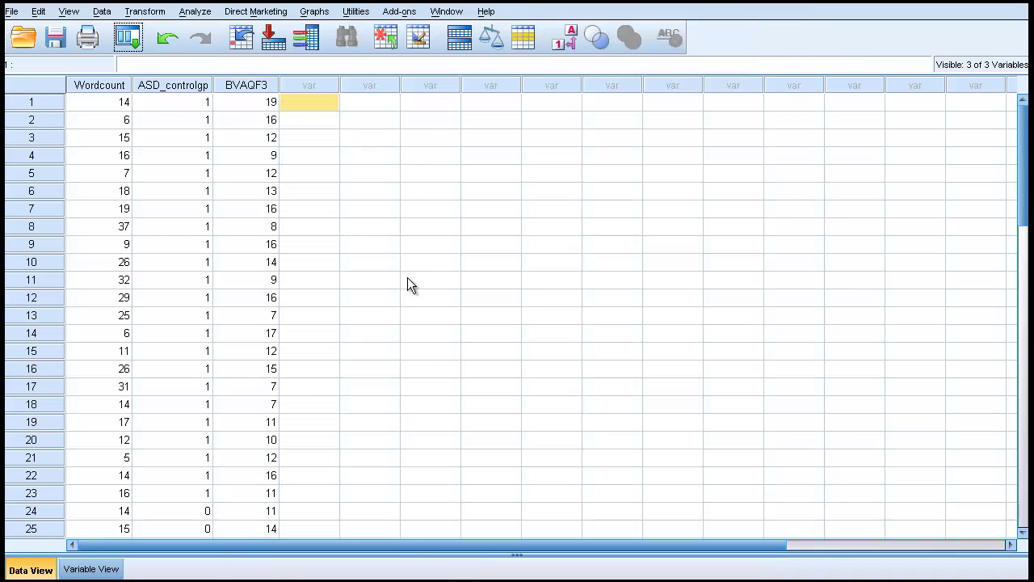
# Rerun Bivariate Correlations on Wordcount, ASD_controlgp and BVAQF3 from the recent dialogs.
pyautogui.click(129, 46)
pyautogui.click(150, 67)
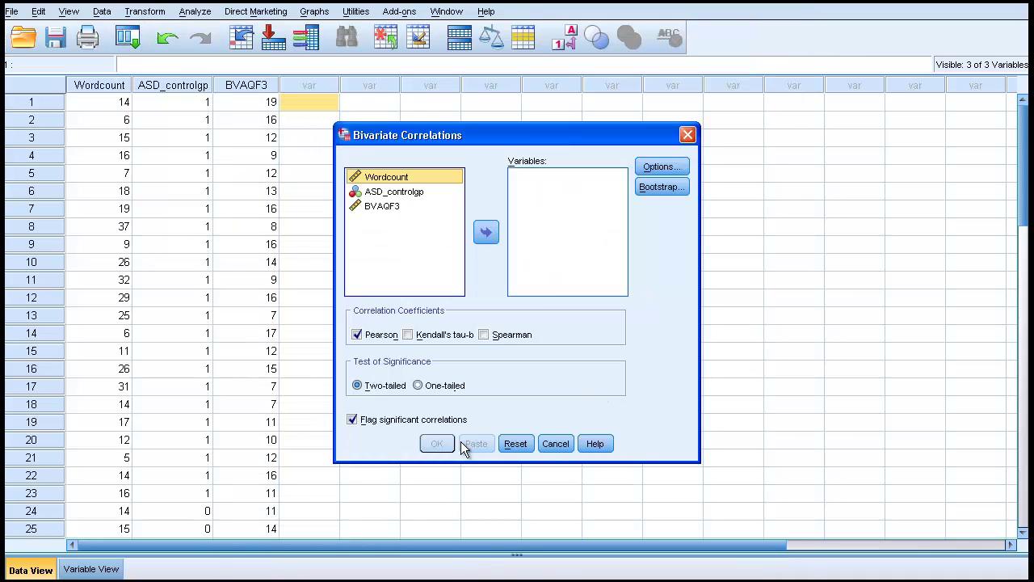
pyautogui.keyDown('shift'); pyautogui.click(383, 207); pyautogui.keyUp('shift')
pyautogui.click(484, 232)
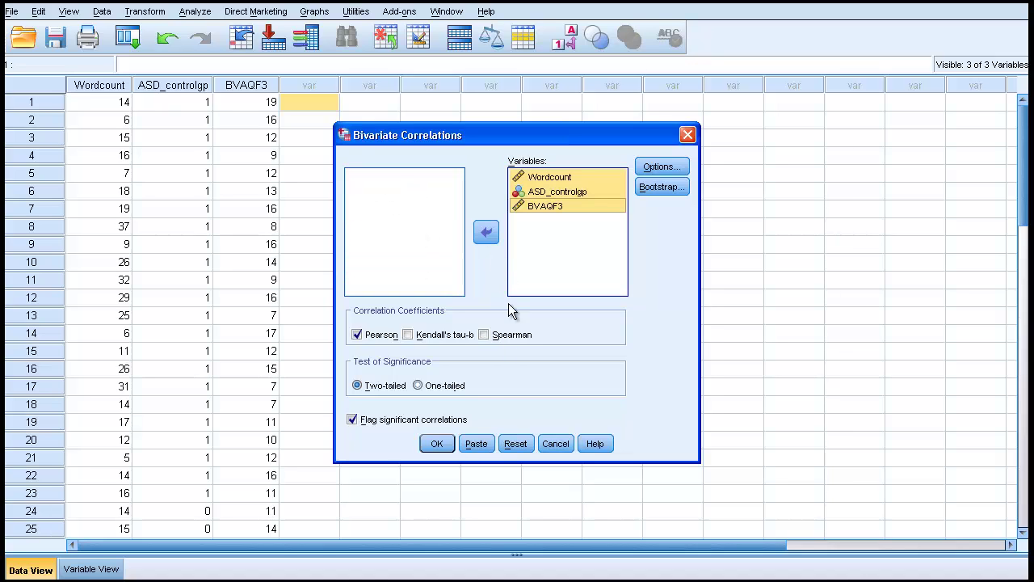
pyautogui.click(440, 445)
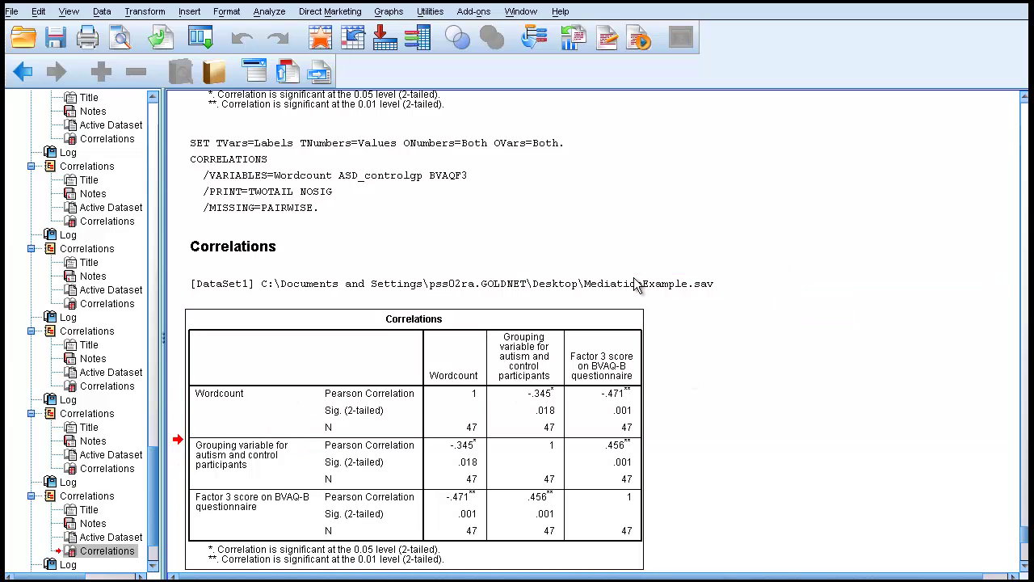
# Open the Correlations table with Edit Content > In Separate Window.
pyautogui.click(301, 417)
pyautogui.rightClick(281, 419)
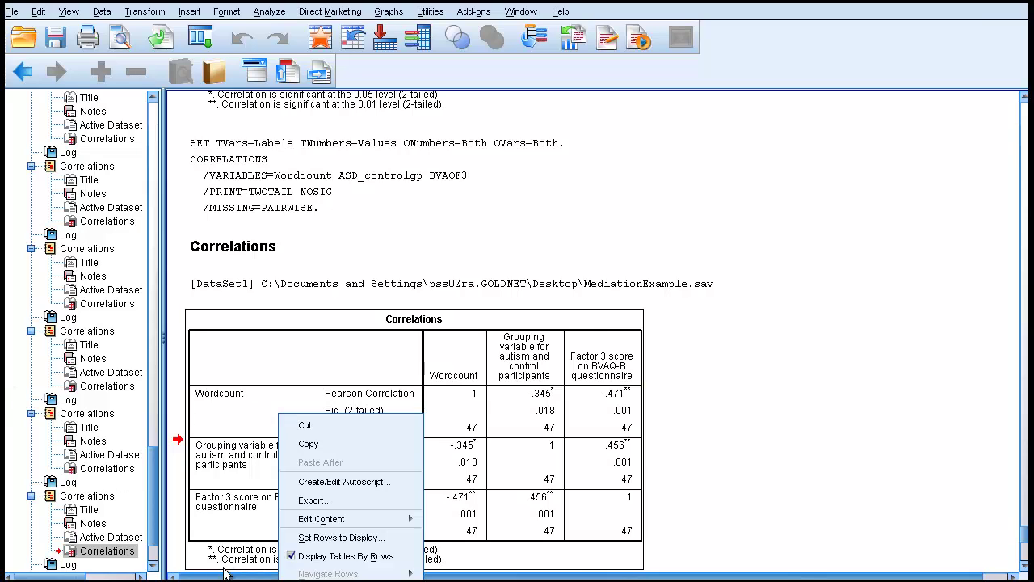
pyautogui.moveTo(304, 523)
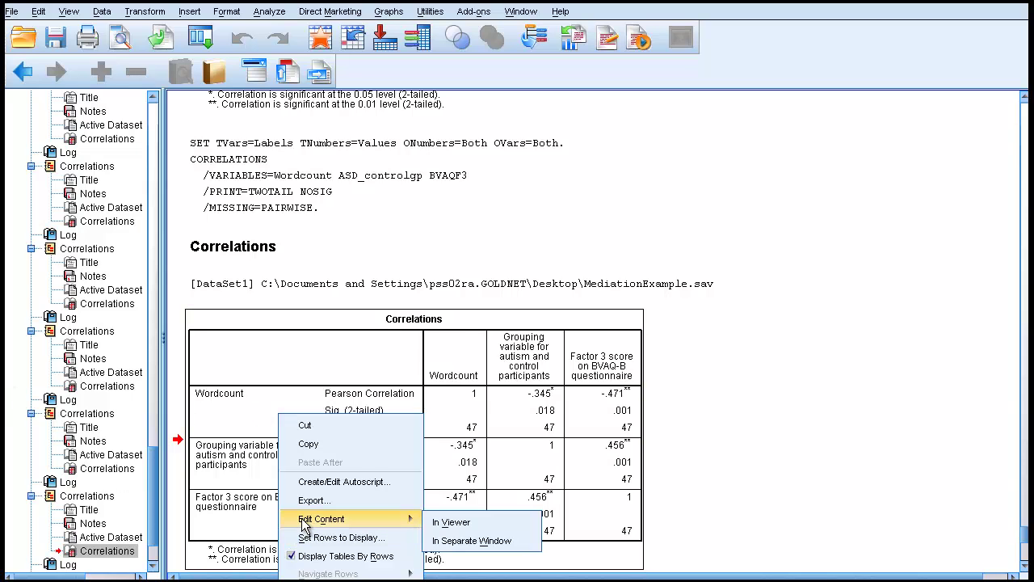
pyautogui.click(463, 546)
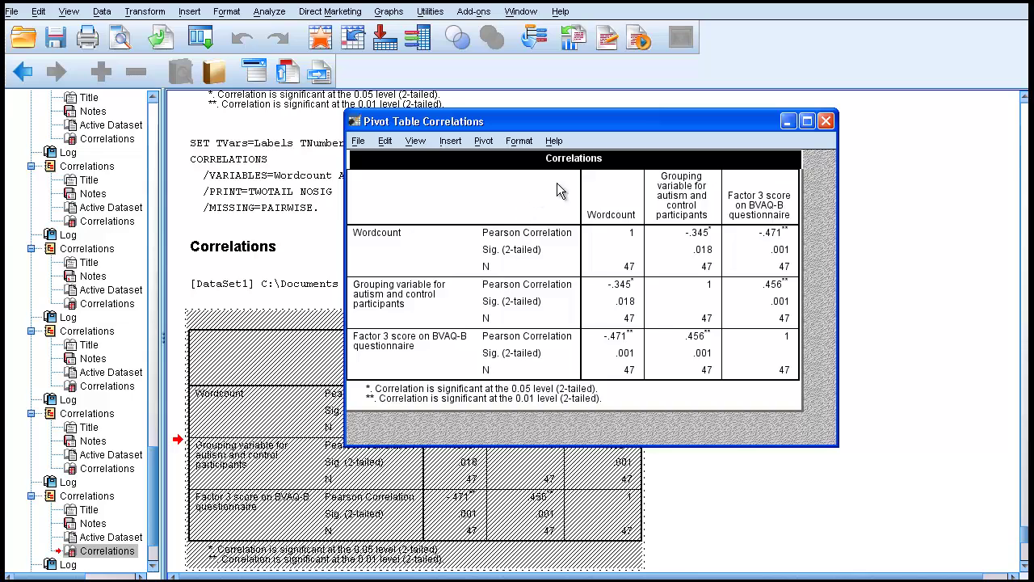
# Apply the Academic TableLook to the Correlations table via Format > TableLooks.
pyautogui.click(518, 143)
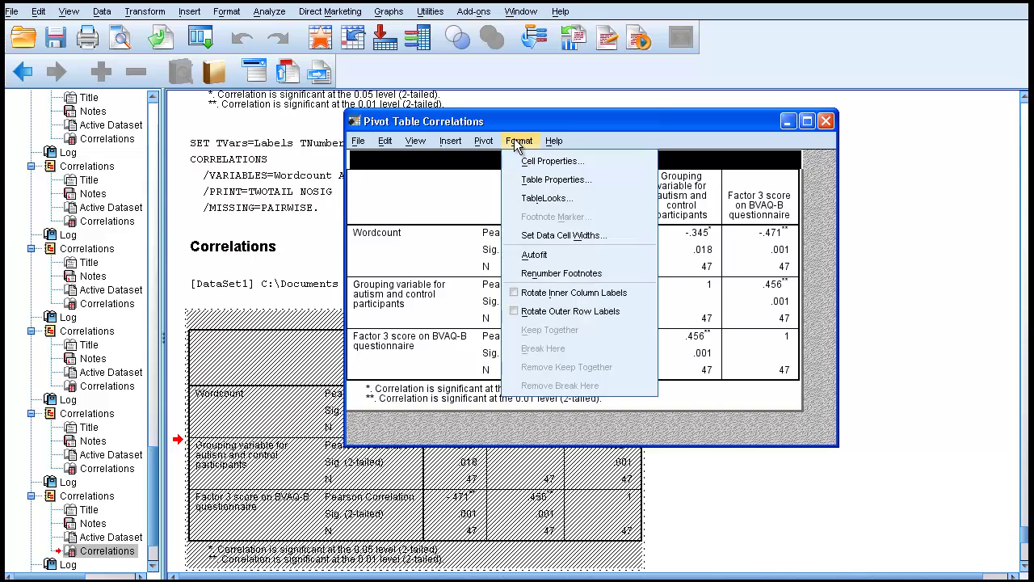
pyautogui.click(544, 201)
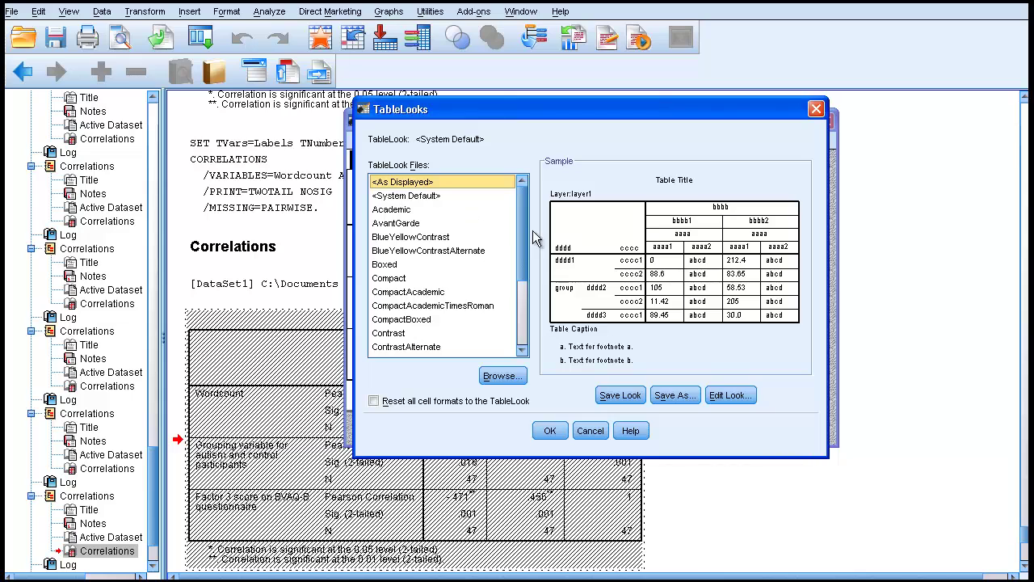
pyautogui.moveTo(527, 230)
pyautogui.mouseDown()
pyautogui.moveTo(525, 303)
pyautogui.moveTo(511, 223)
pyautogui.mouseUp()
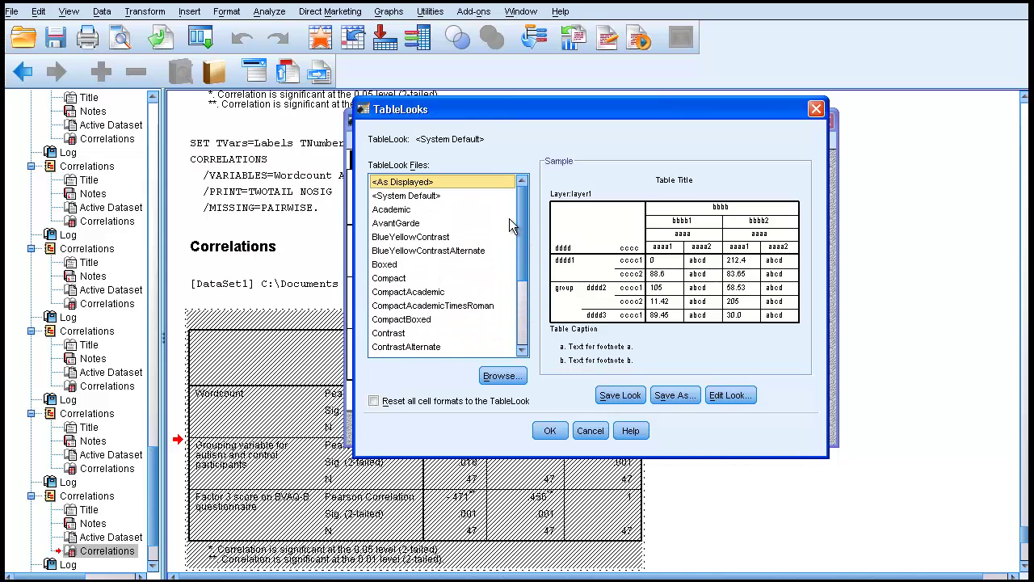
pyautogui.click(385, 212)
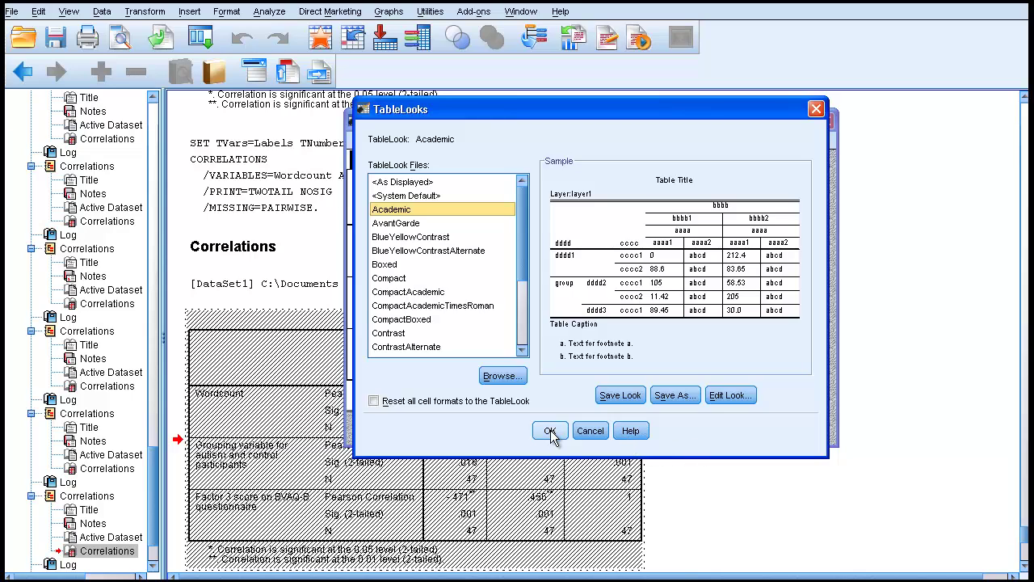
pyautogui.click(619, 394)
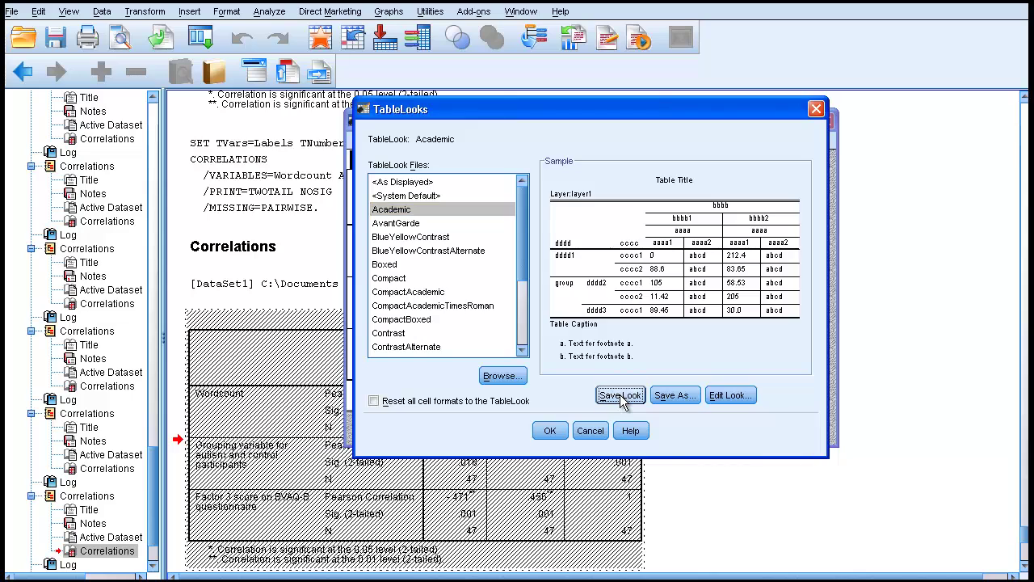
pyautogui.click(549, 432)
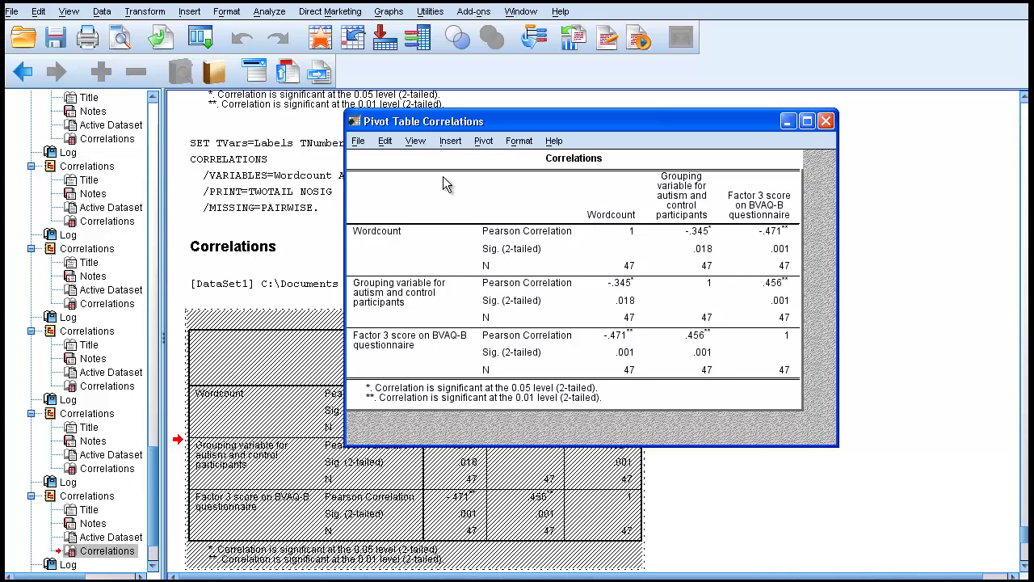
pyautogui.click(519, 141)
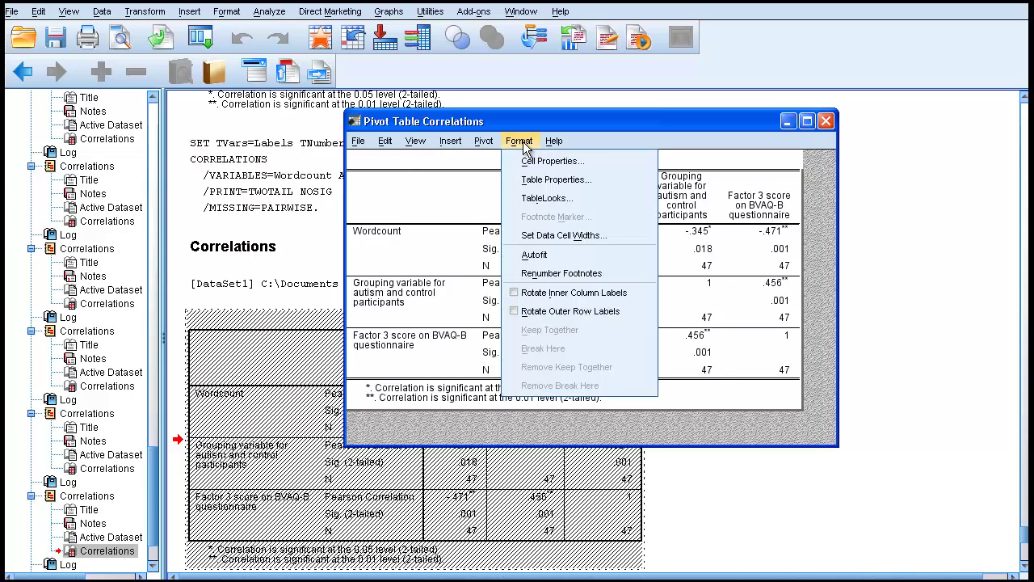
pyautogui.click(526, 200)
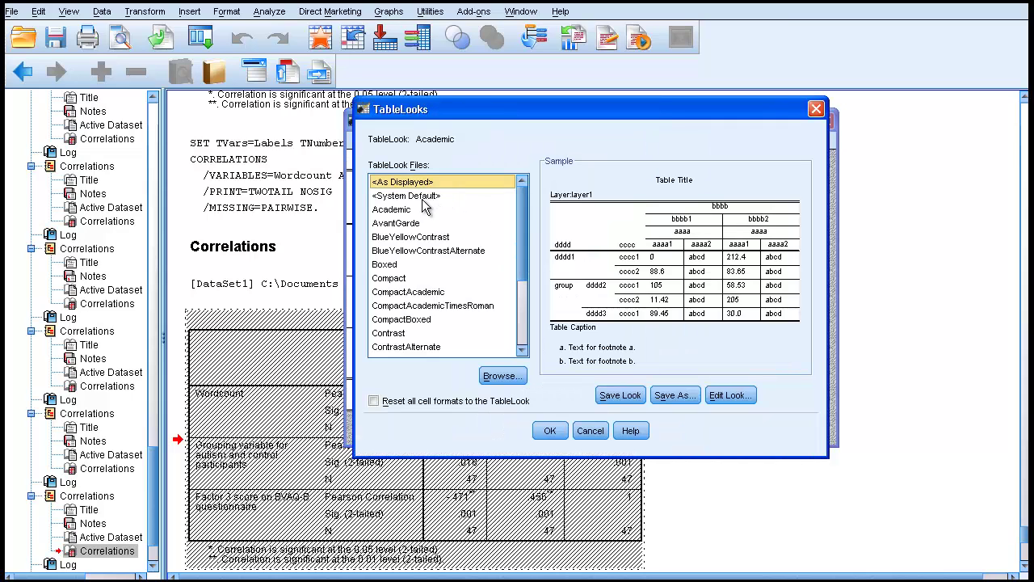
pyautogui.click(419, 195)
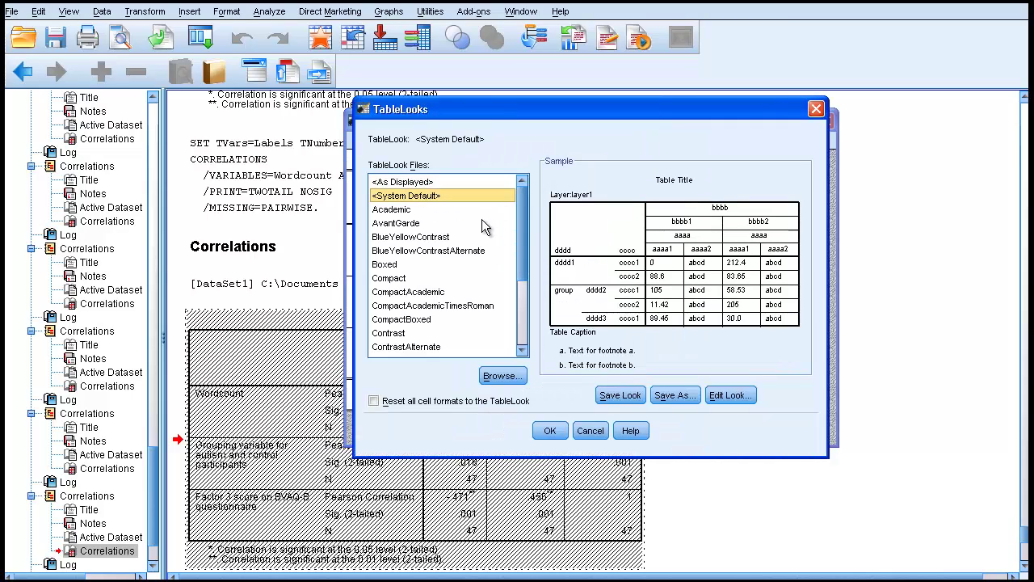
pyautogui.click(620, 395)
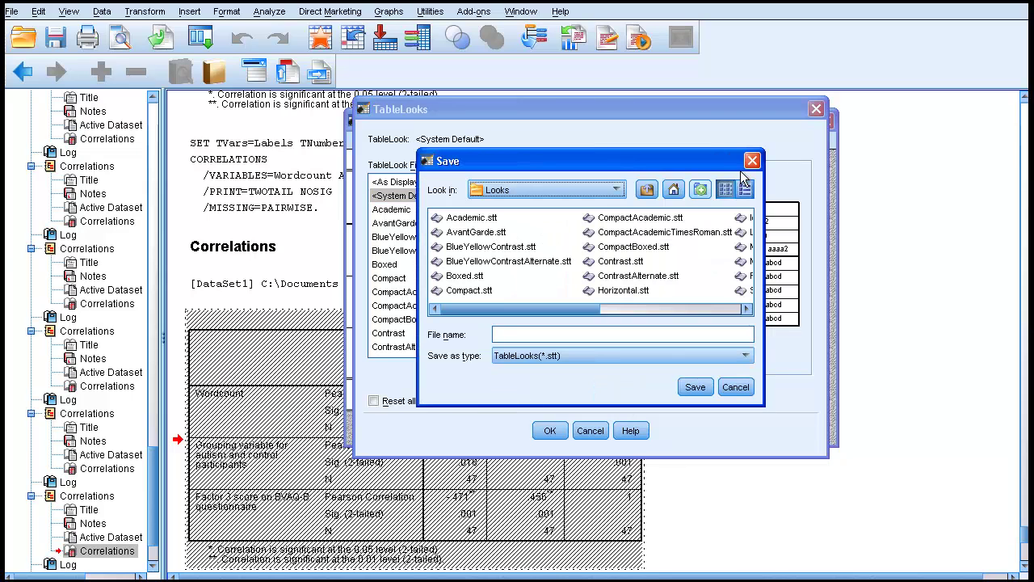
pyautogui.click(752, 160)
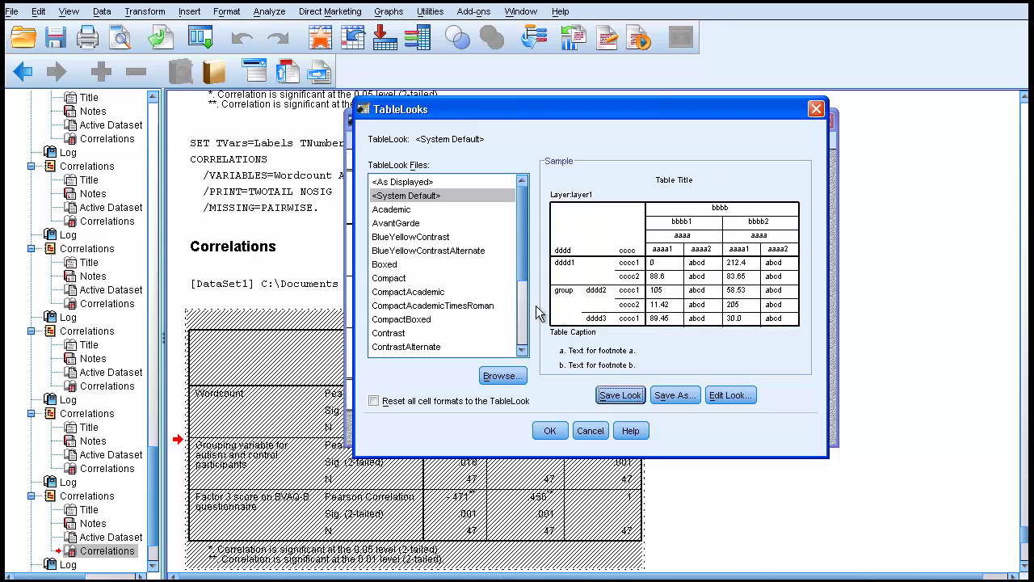
pyautogui.click(383, 212)
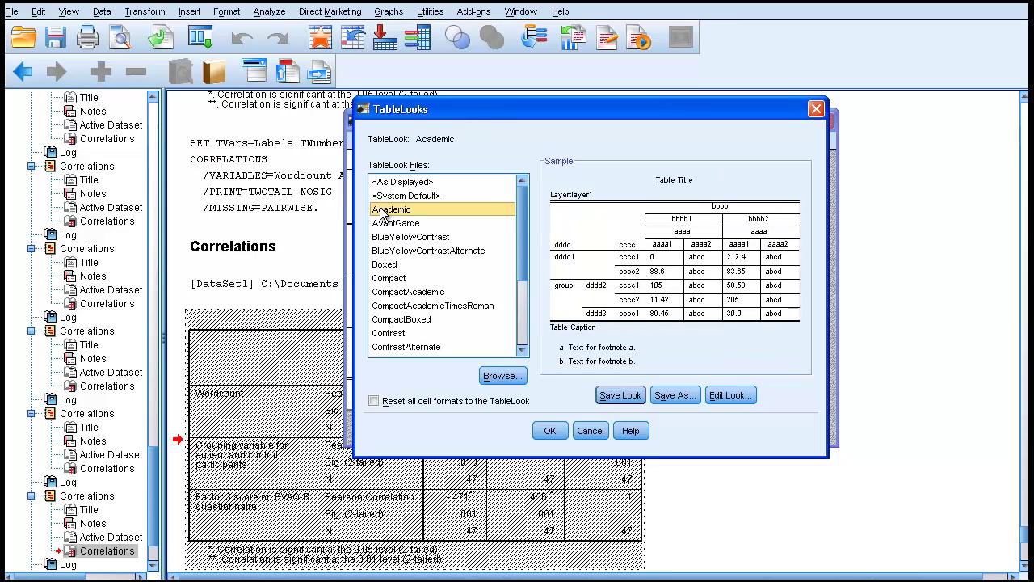
pyautogui.click(550, 430)
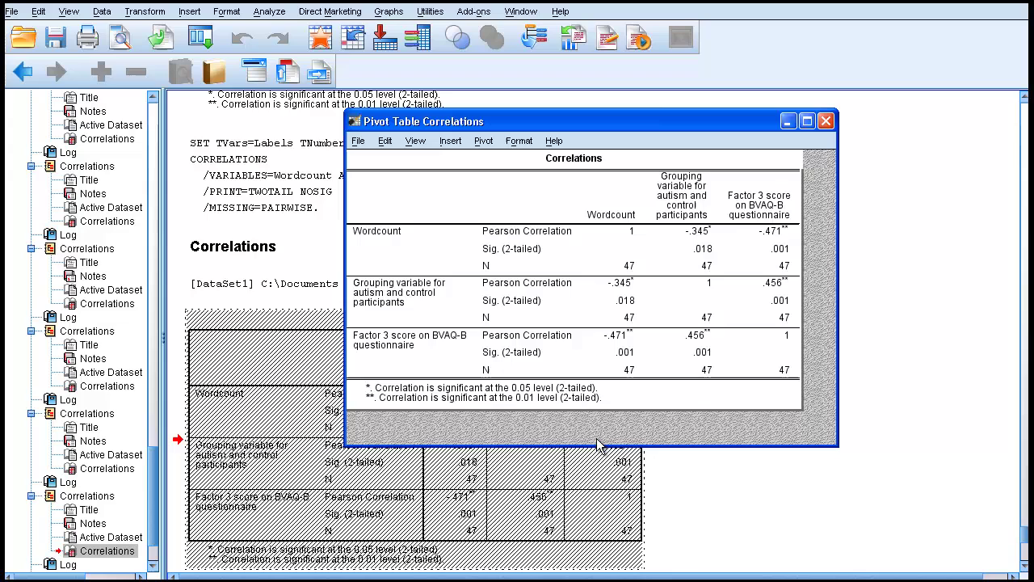
# Close the Pivot Table Correlations editor window.
pyautogui.click(826, 122)
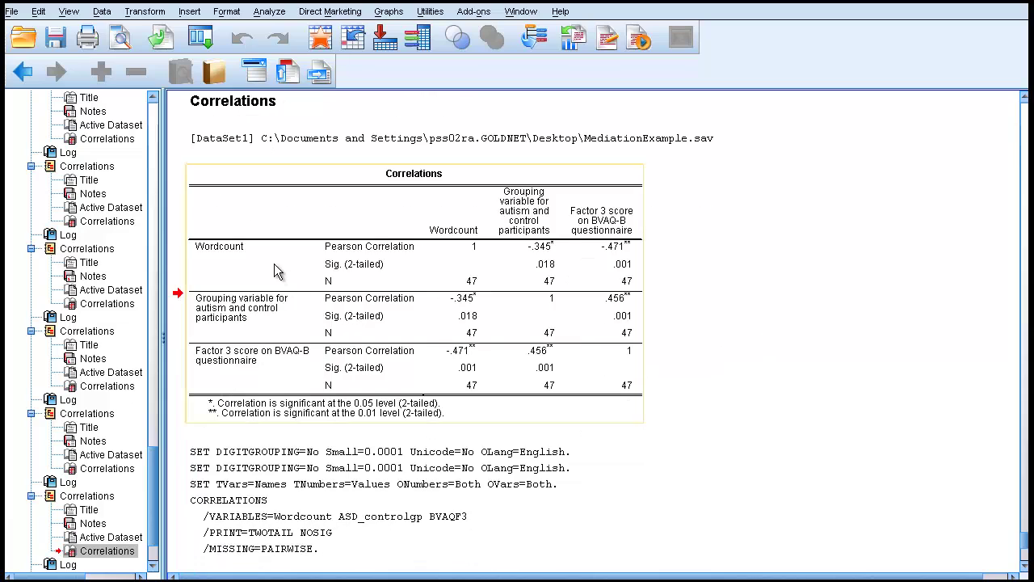